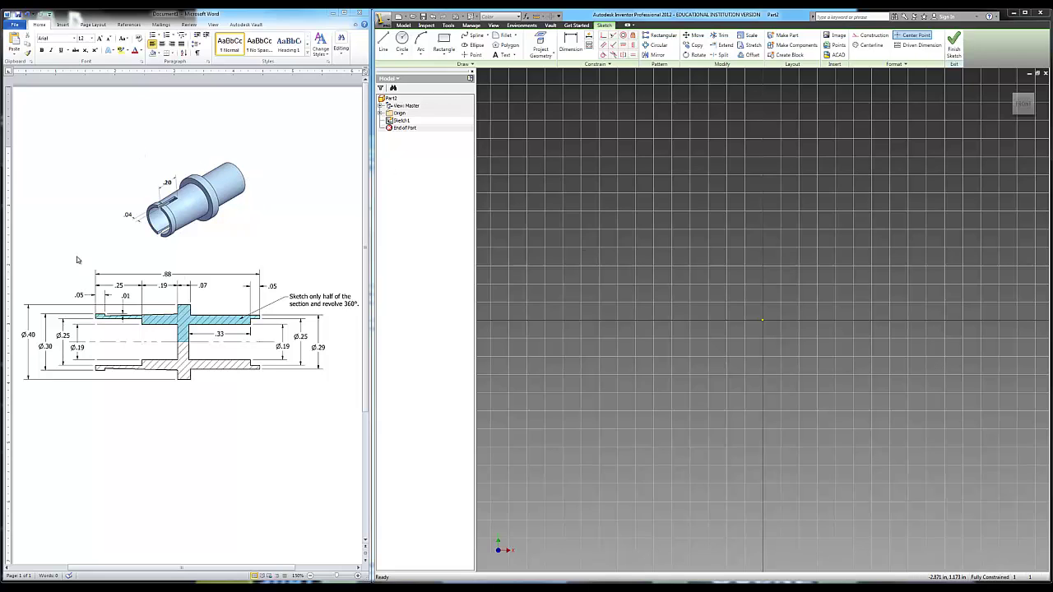
Draw a horizontal reference line in the sketch.
click(382, 42)
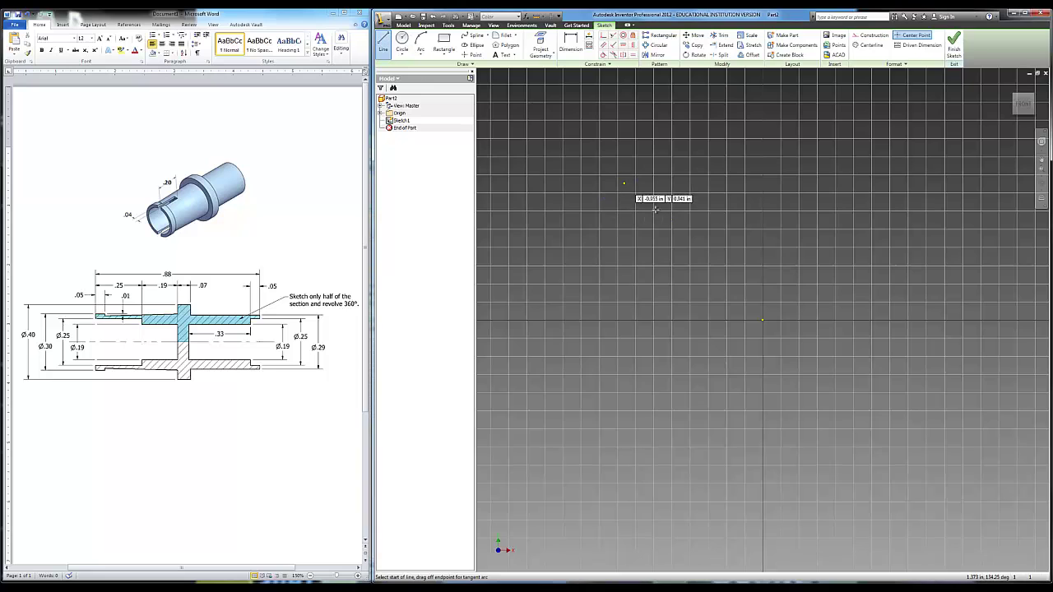
click(542, 231)
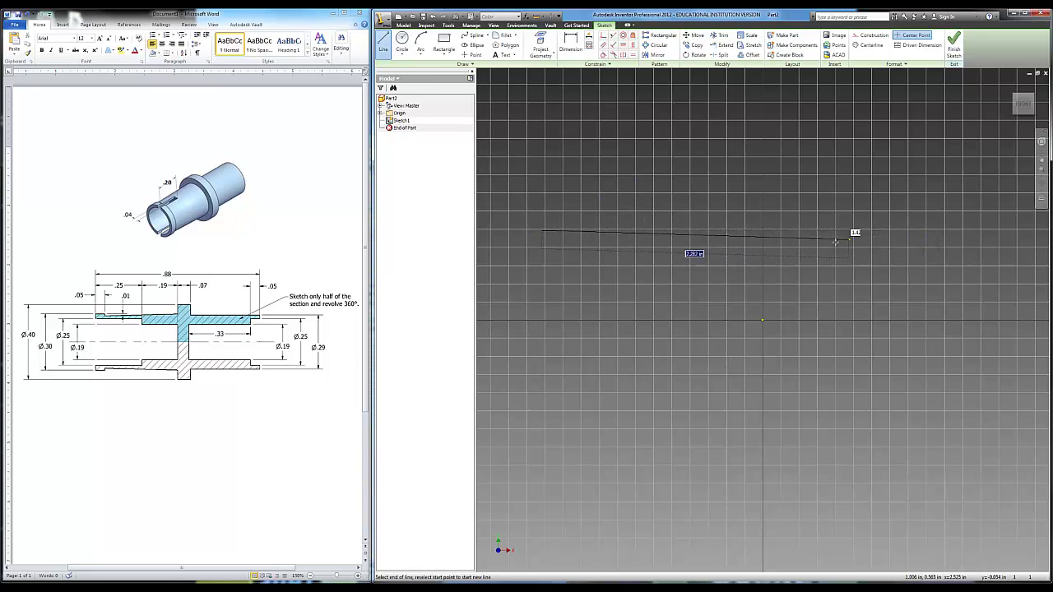
click(690, 233)
Dimension the horizontal line to a length of .880 and frame it in view.
key(d)
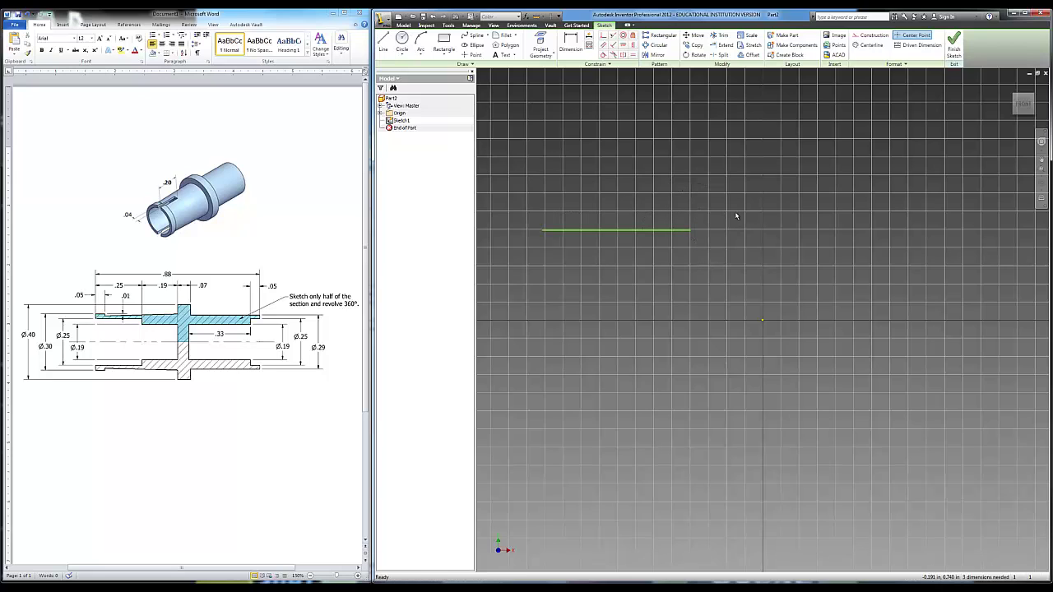
click(641, 232)
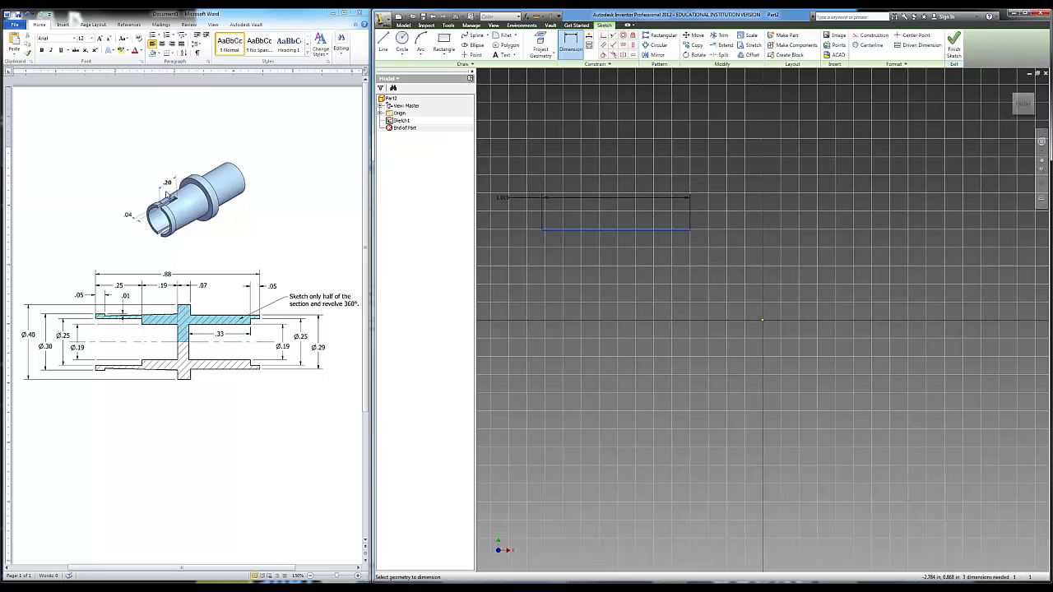
click(613, 204)
text(88)
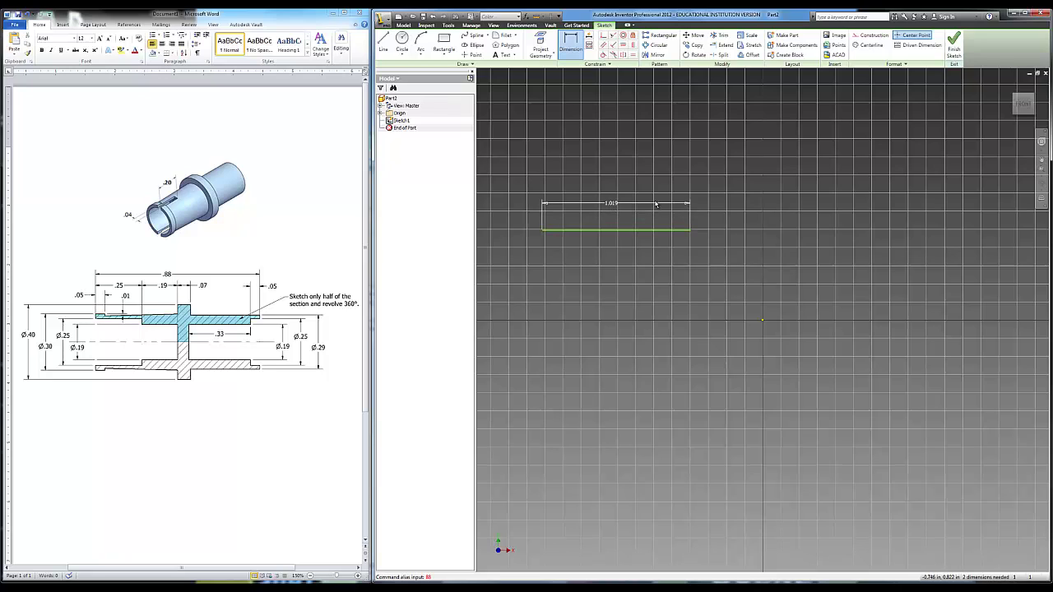
click(618, 203)
text(.88)
key(Return)
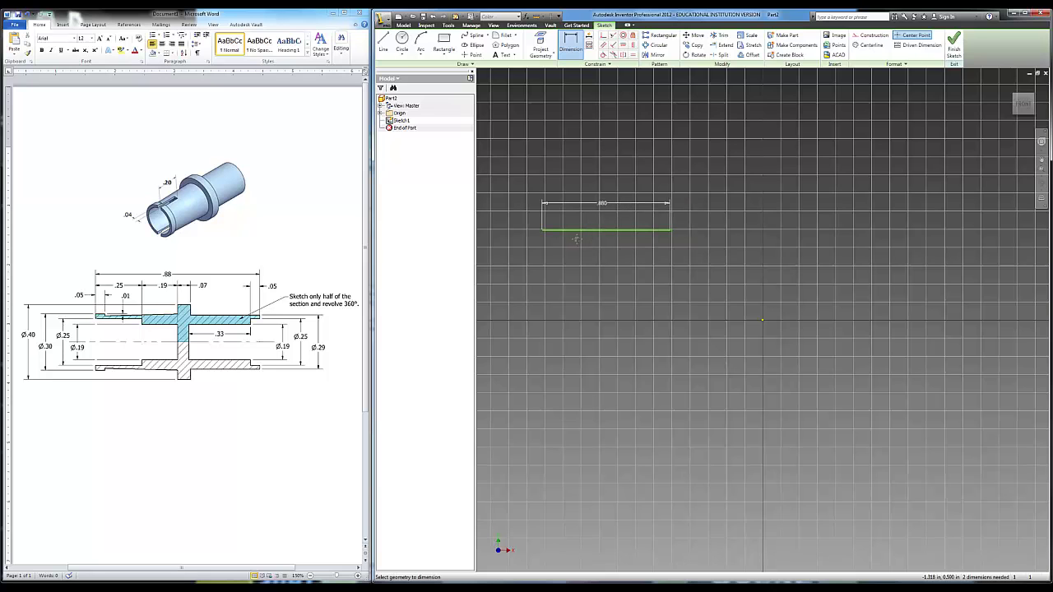
middle_drag(578, 240, 705, 245)
scroll(712, 242, down, 3)
scroll(713, 245, up, 10)
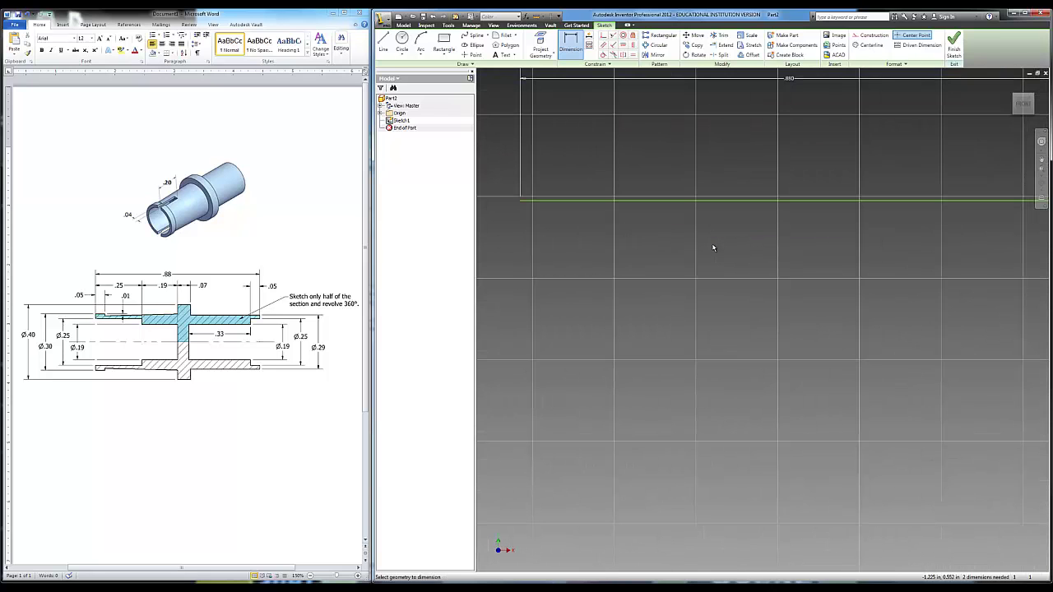
scroll(713, 247, down, 2)
middle_drag(712, 247, 670, 257)
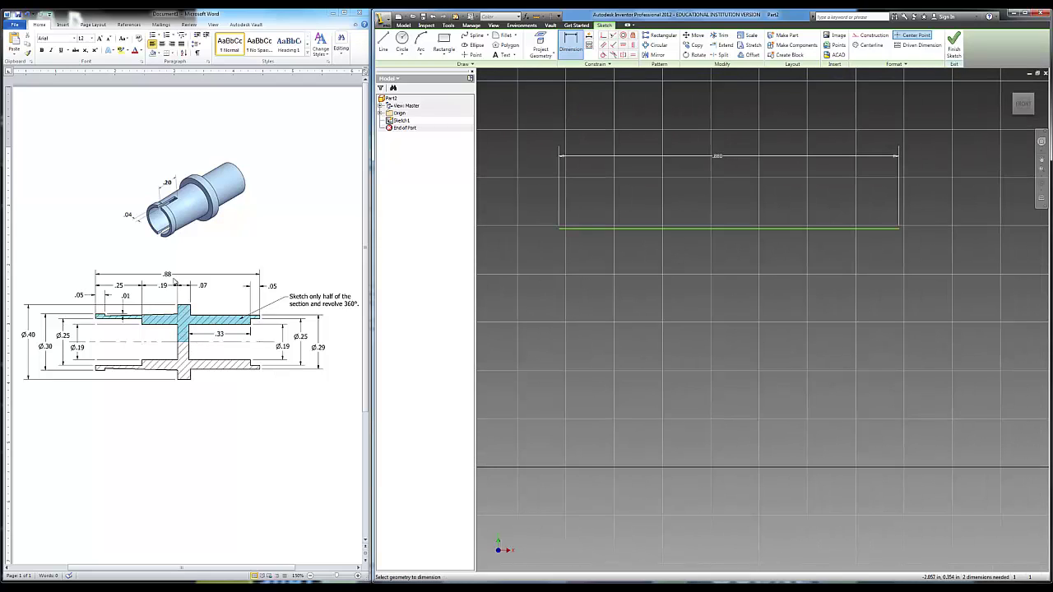
click(383, 42)
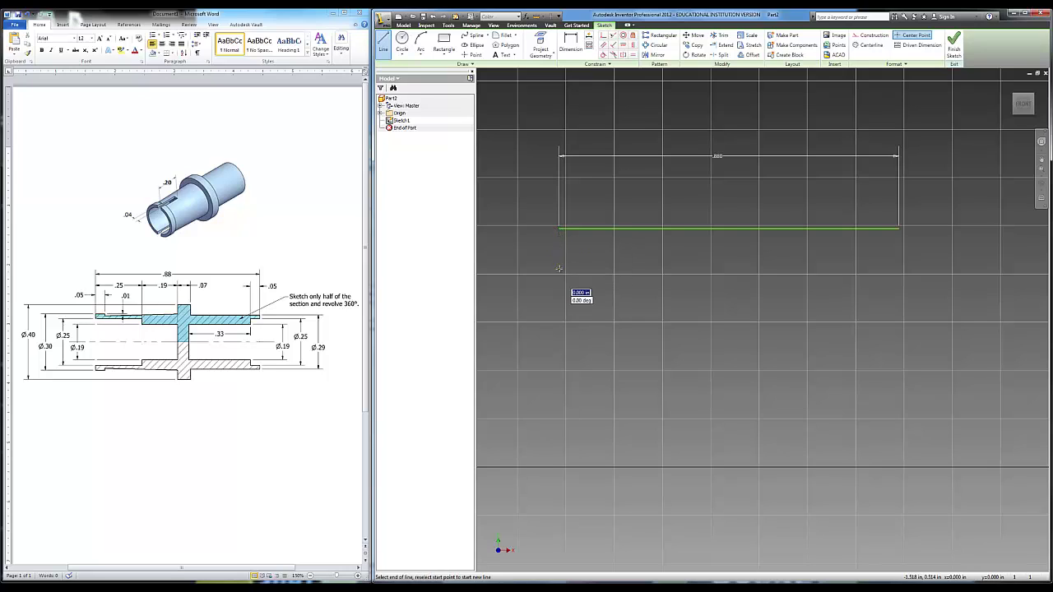
Draw the upper outline from the small left step, over the tall flange, to the stepped right end.
click(559, 268)
click(572, 268)
click(574, 274)
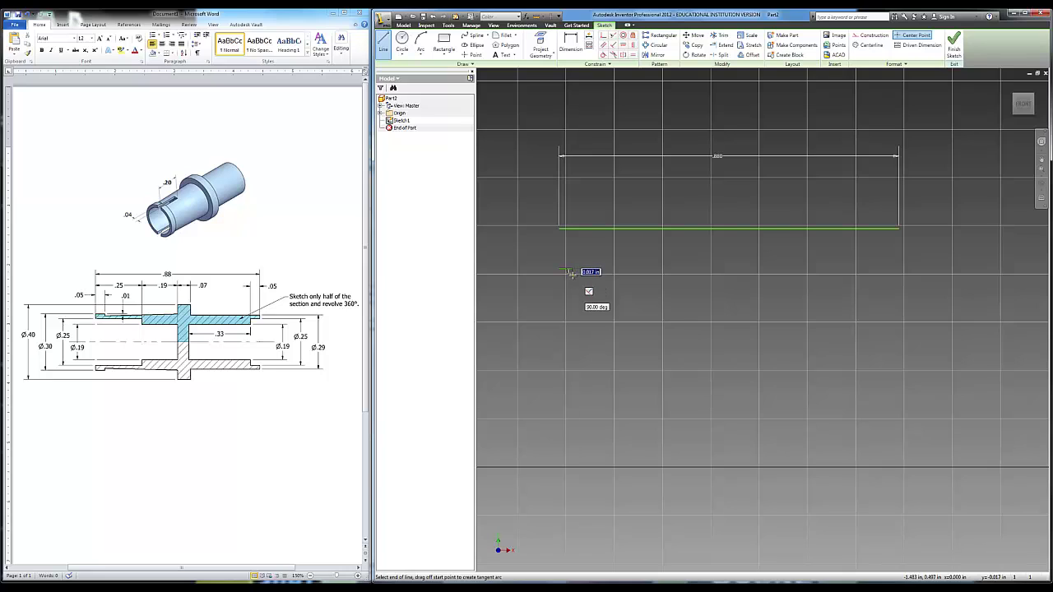
click(683, 265)
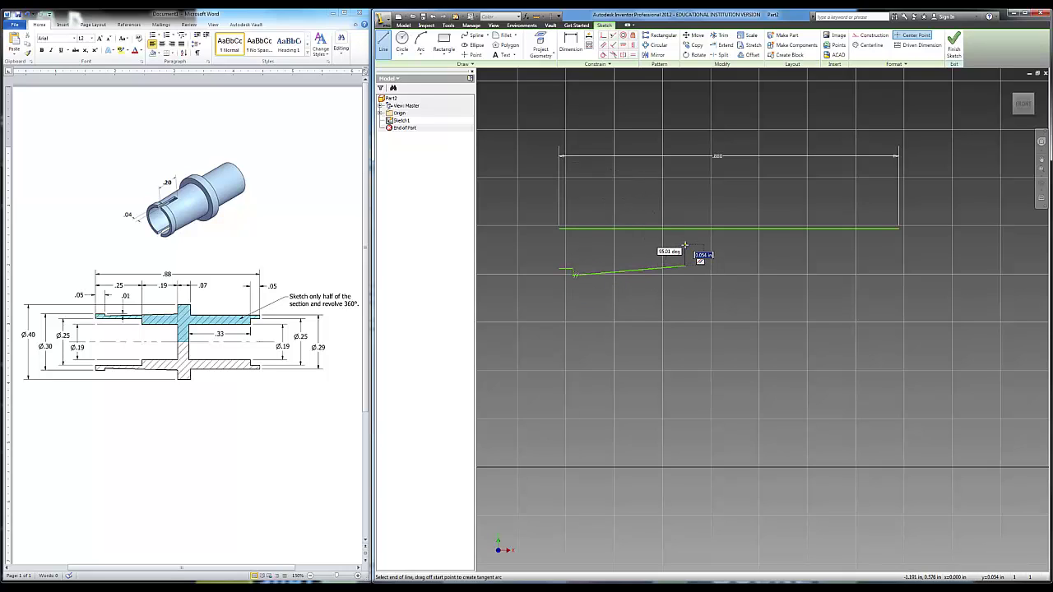
click(685, 246)
click(714, 245)
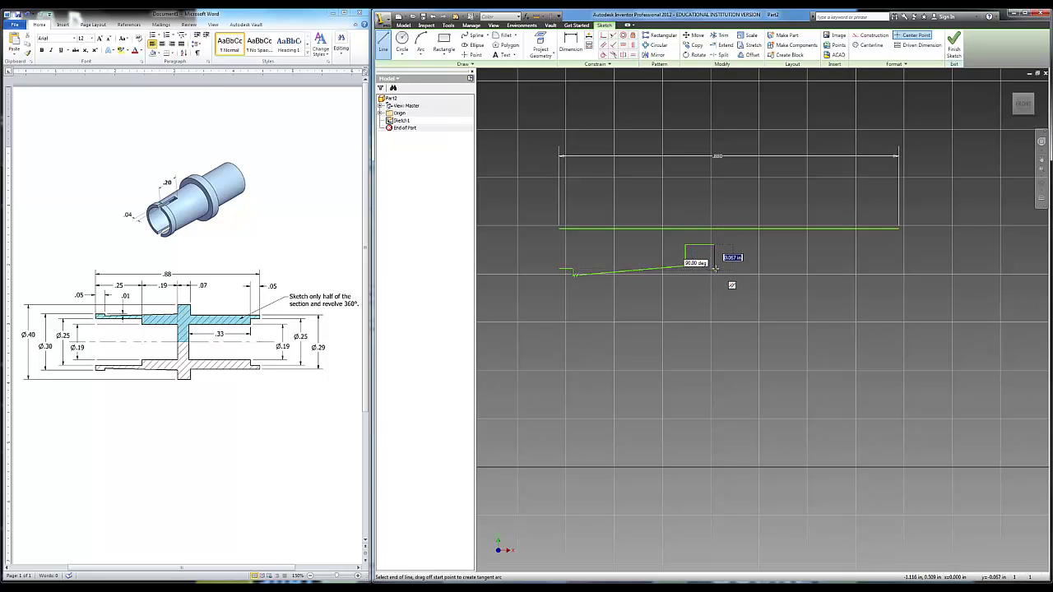
click(714, 269)
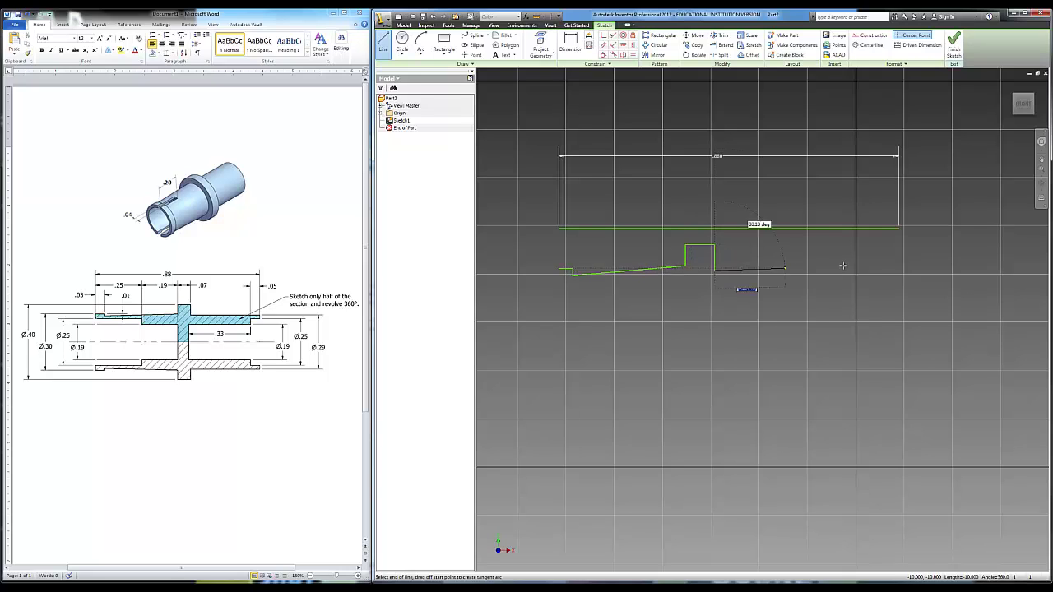
click(900, 271)
click(900, 283)
click(887, 283)
click(887, 291)
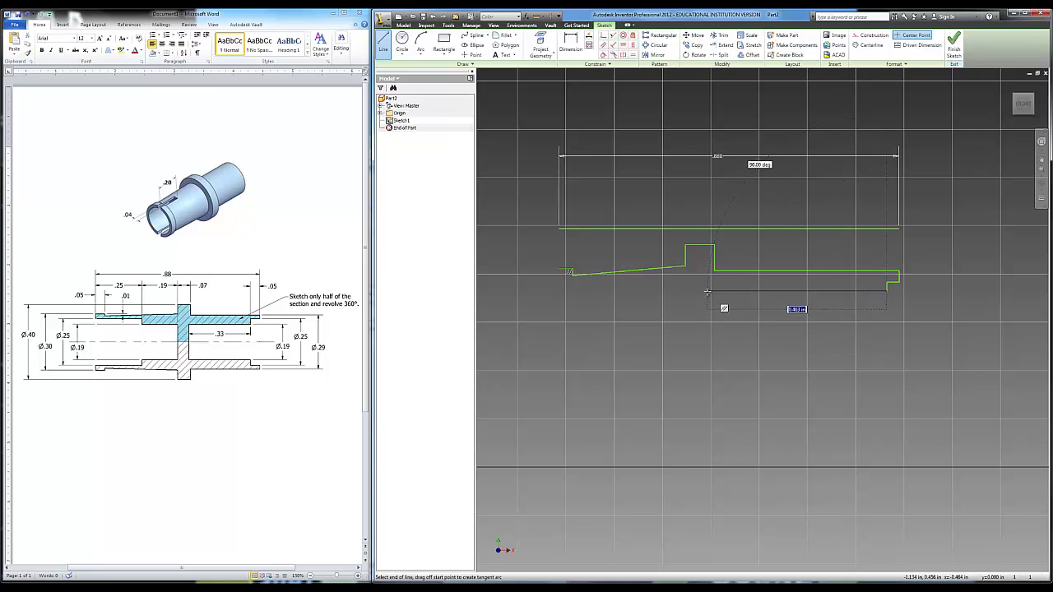
Run the bore line back past the lower flange leg and close the outline at the left end.
click(709, 291)
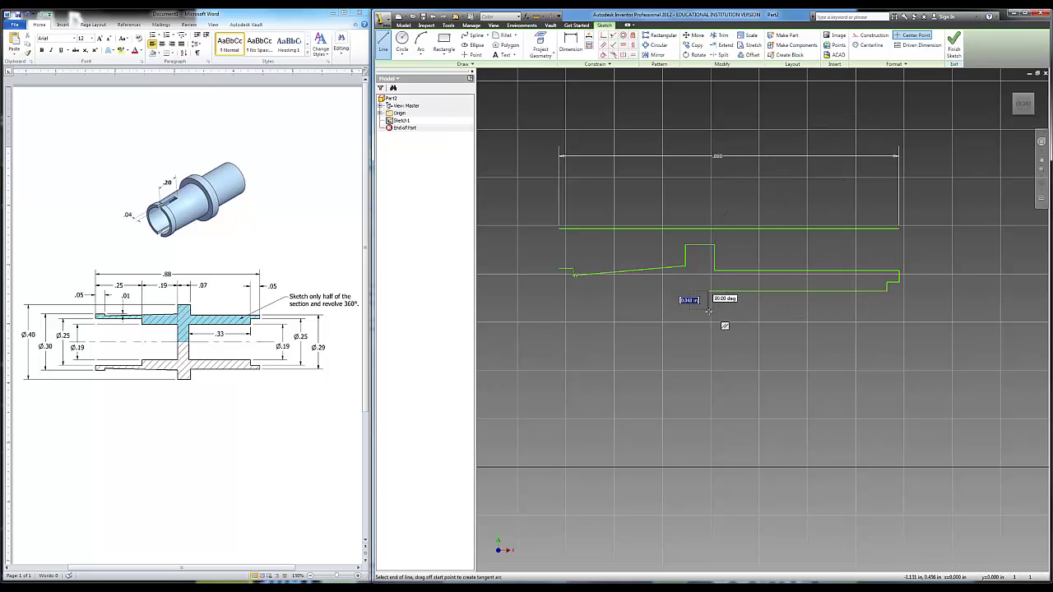
click(708, 324)
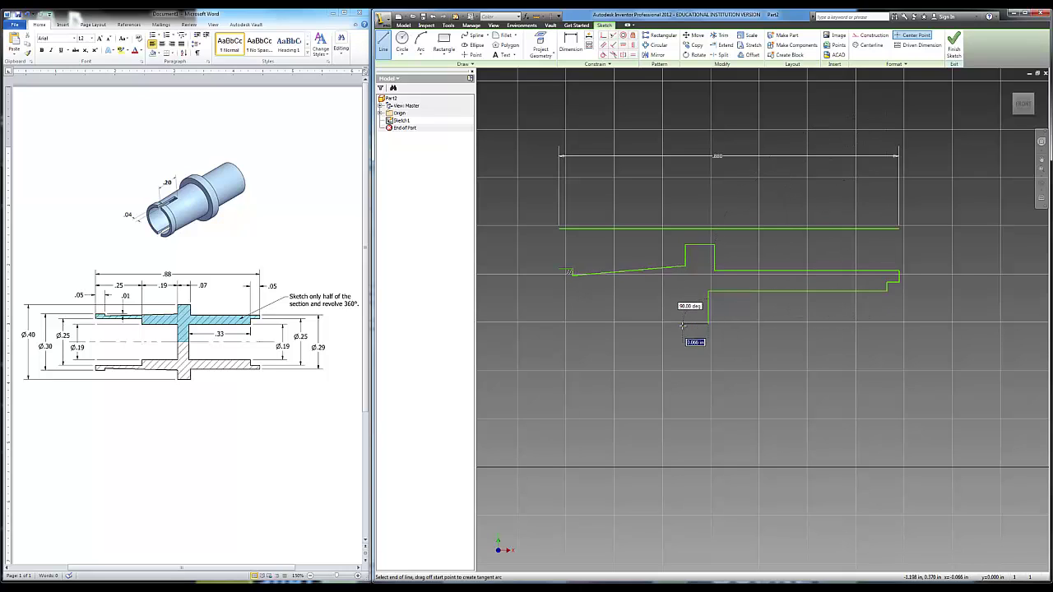
click(683, 323)
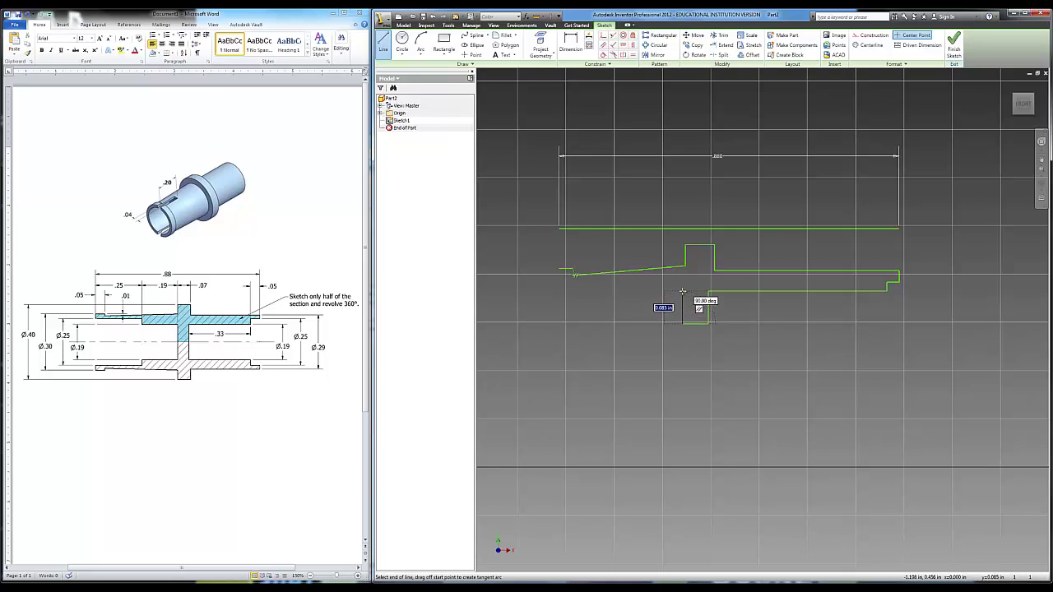
click(683, 292)
click(626, 291)
click(626, 283)
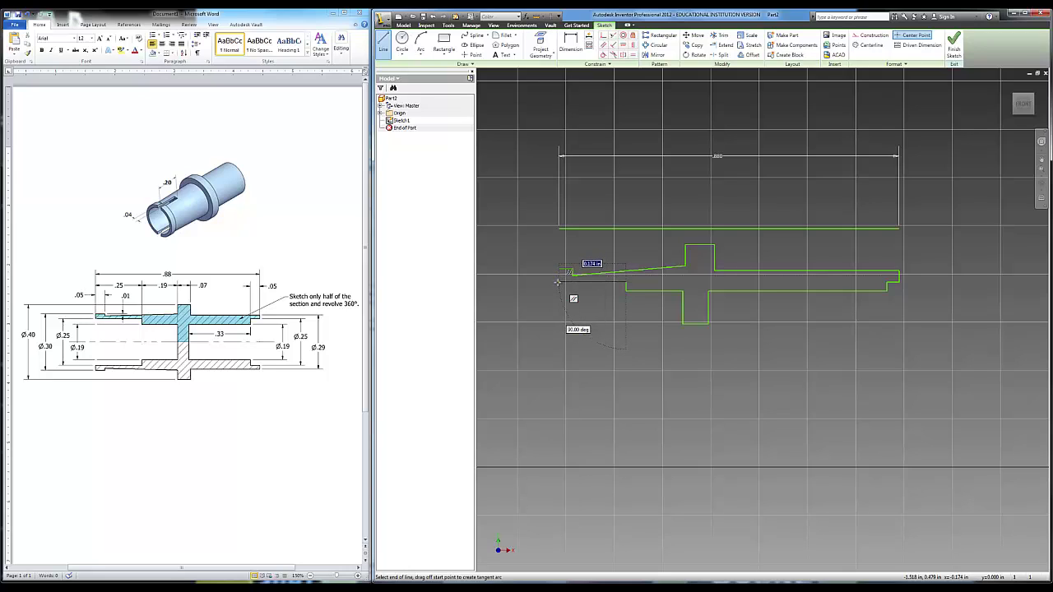
click(558, 283)
click(559, 269)
click(572, 270)
click(574, 276)
click(684, 267)
key(Escape)
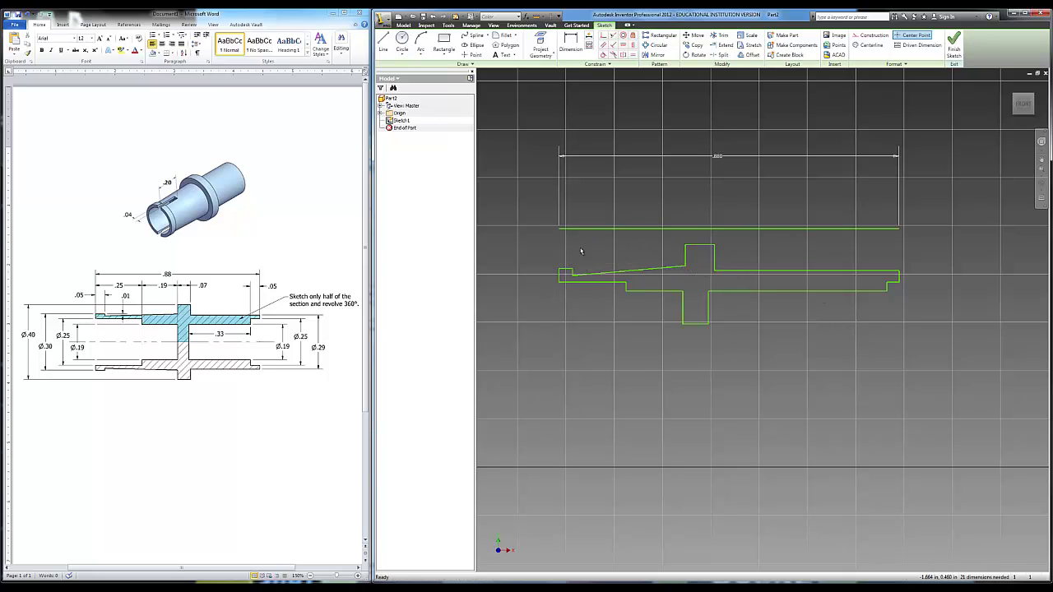
Add right-end vertical dimensions .095, .125 (.25/2) and .145 (.29/2) from the axis.
click(572, 43)
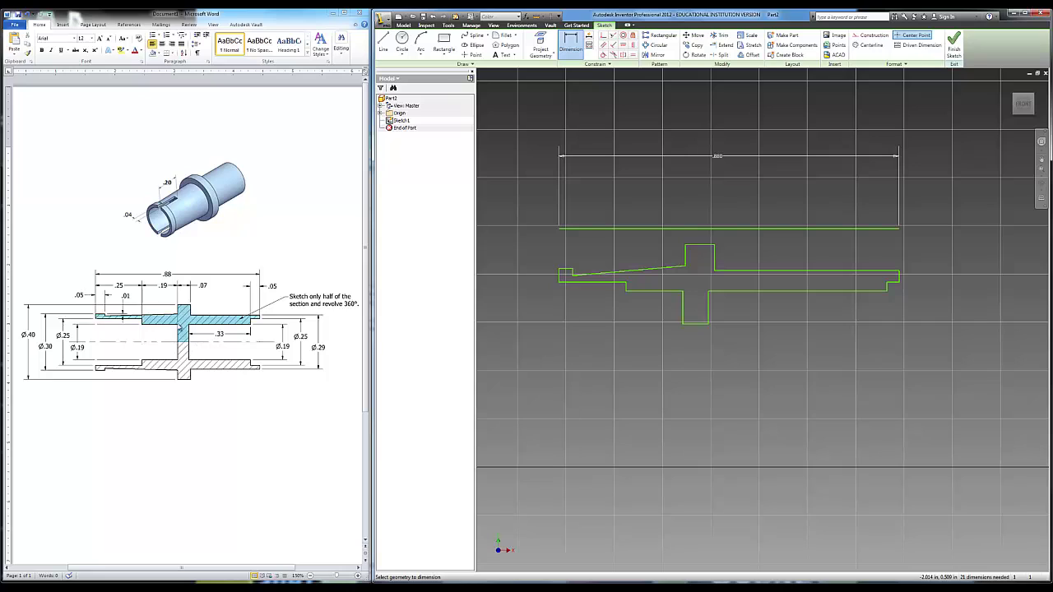
click(698, 324)
click(758, 291)
click(909, 314)
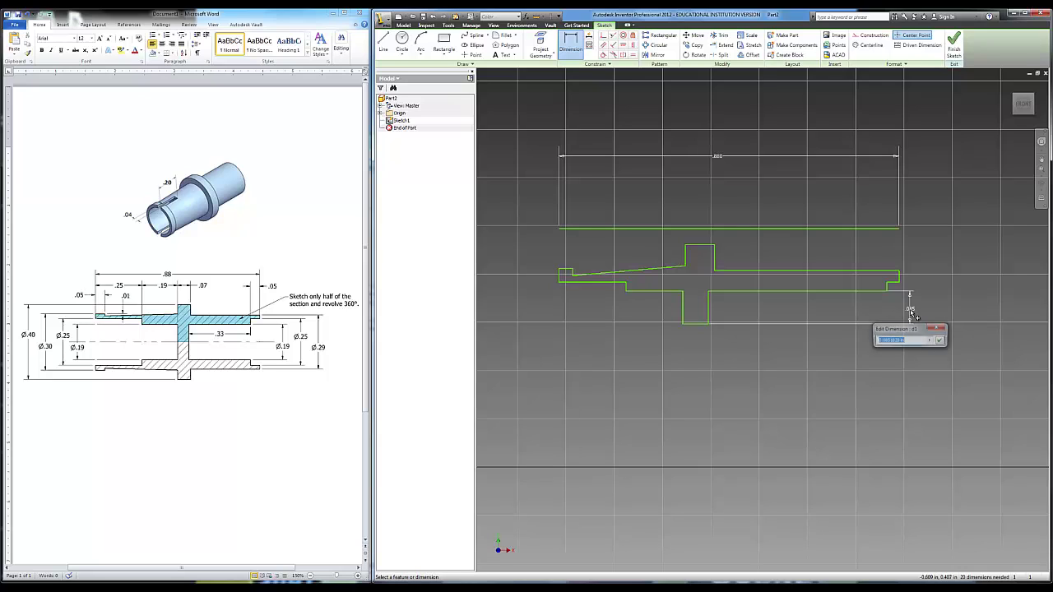
text(.19/2)
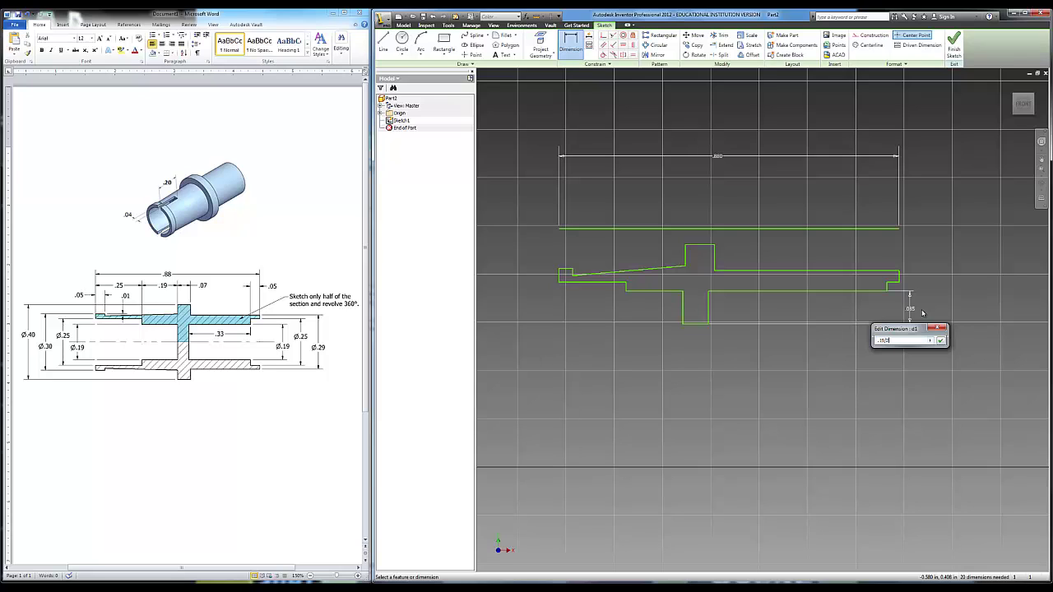
key(Return)
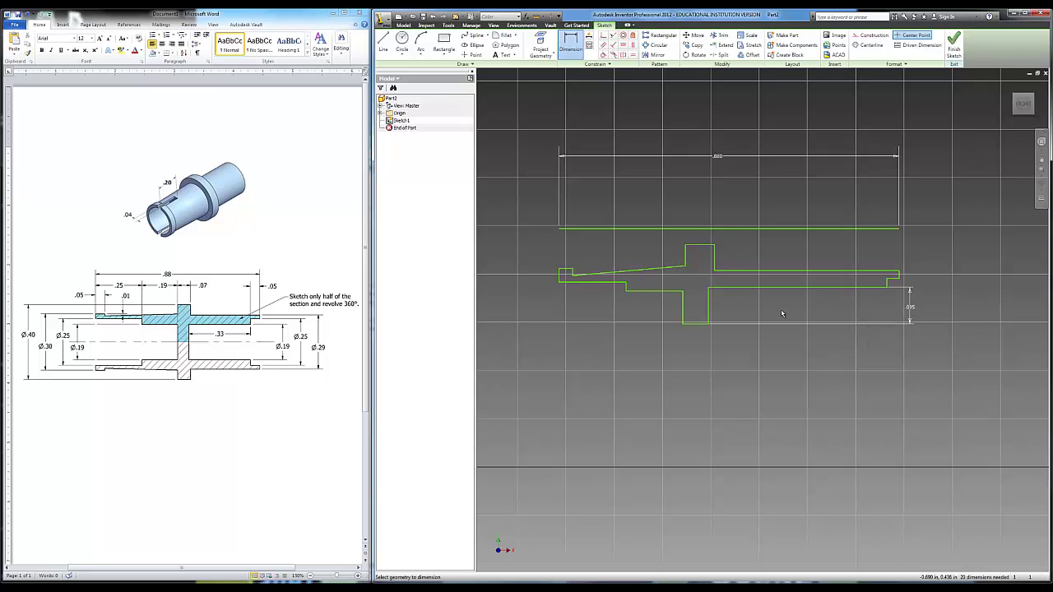
click(702, 323)
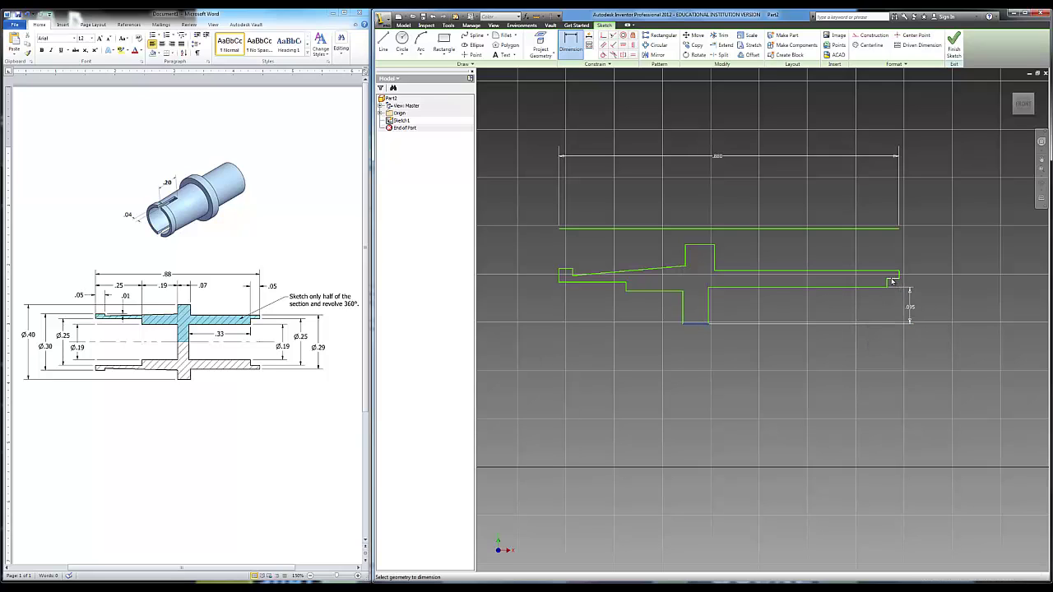
click(898, 279)
click(944, 299)
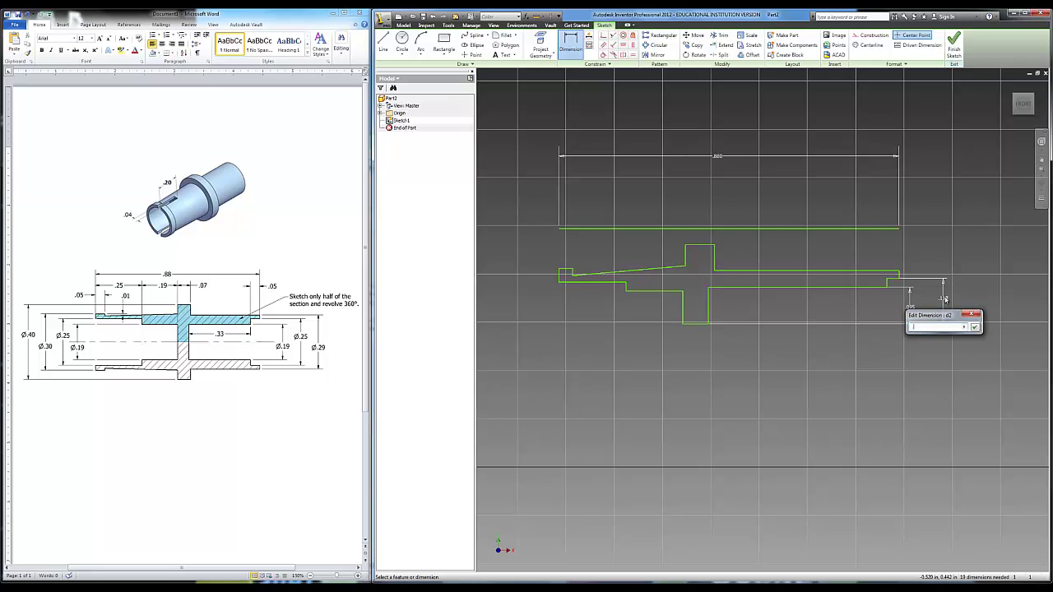
text(.25/2)
key(Return)
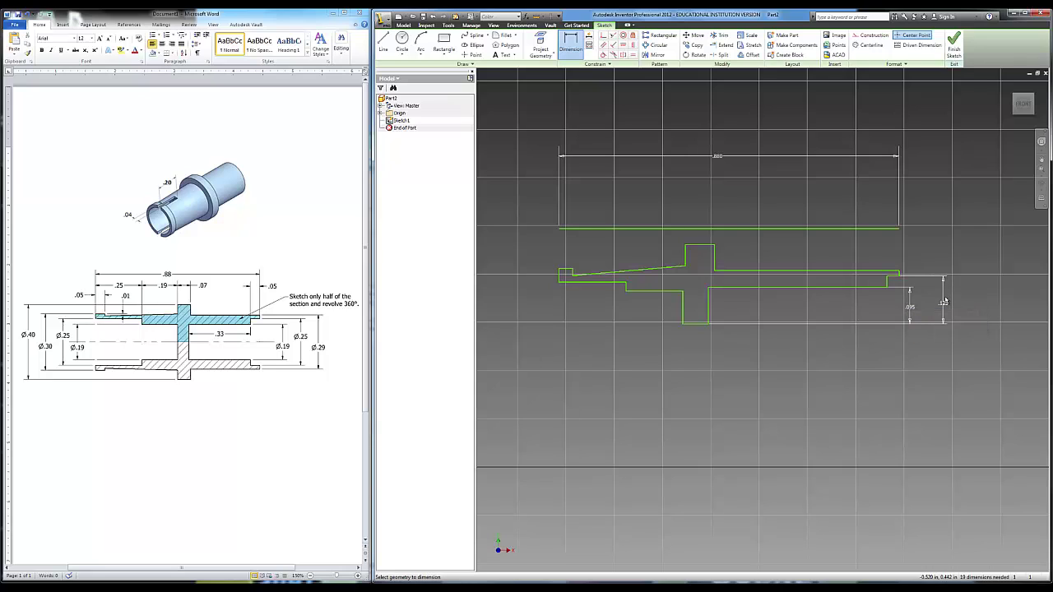
click(696, 324)
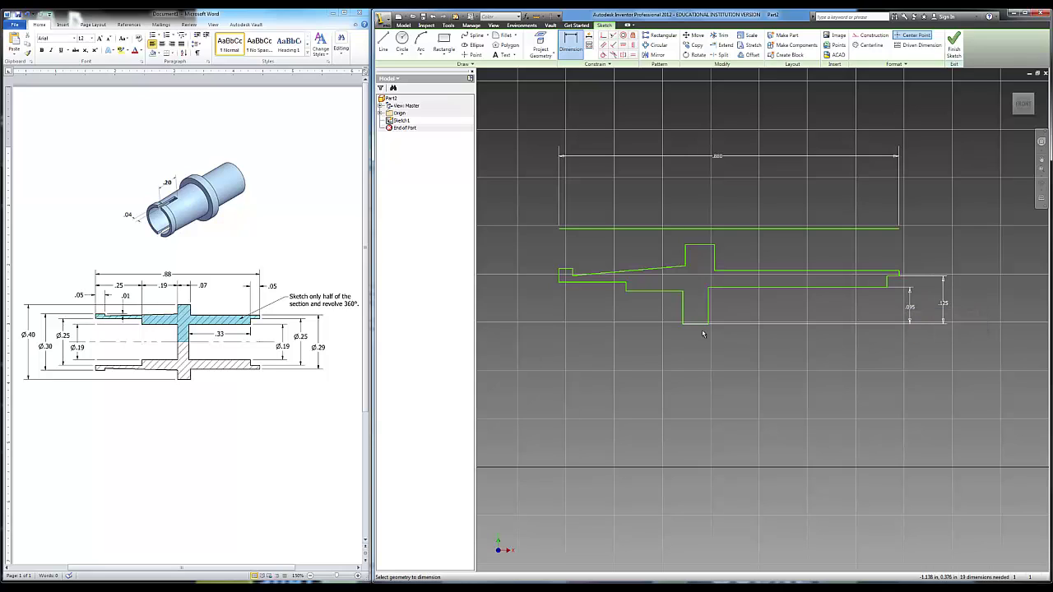
click(860, 272)
click(983, 301)
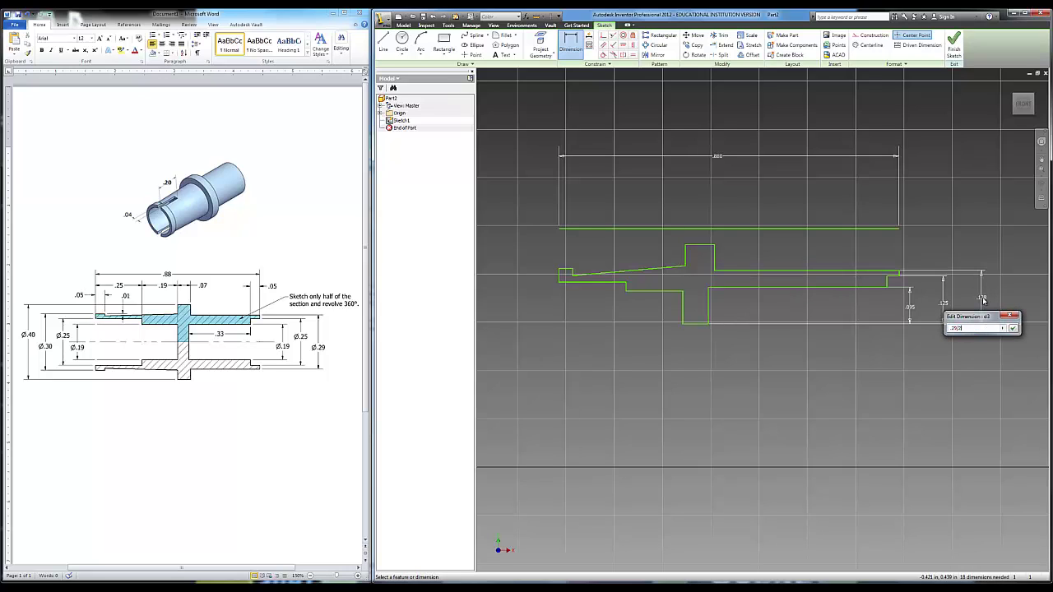
text(.29/2)
key(Return)
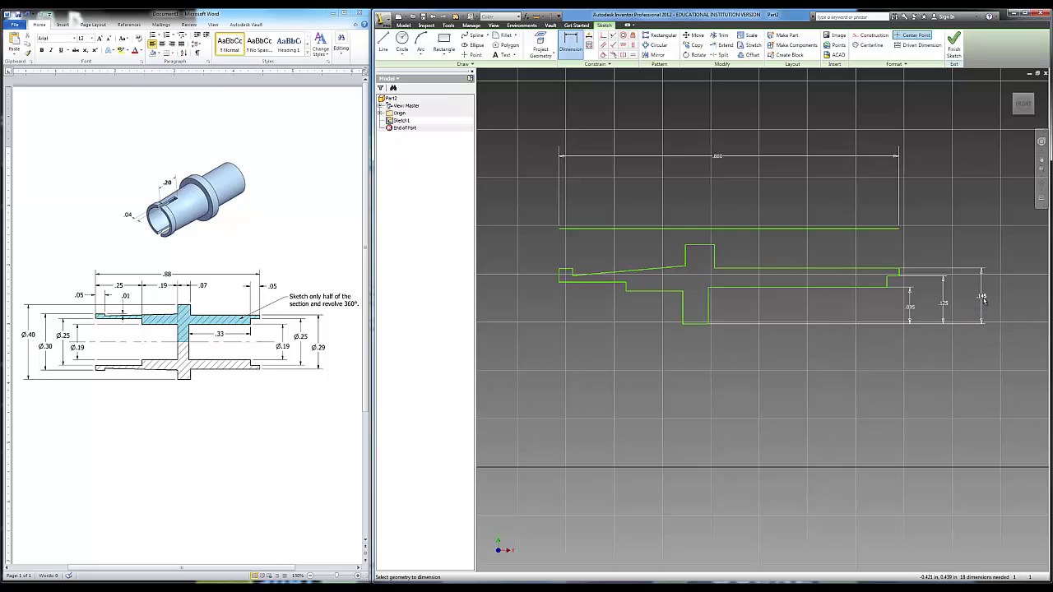
Dimension the groove side radially to .095 (.19/2) and .125 (.25/2).
click(692, 323)
click(676, 295)
click(634, 316)
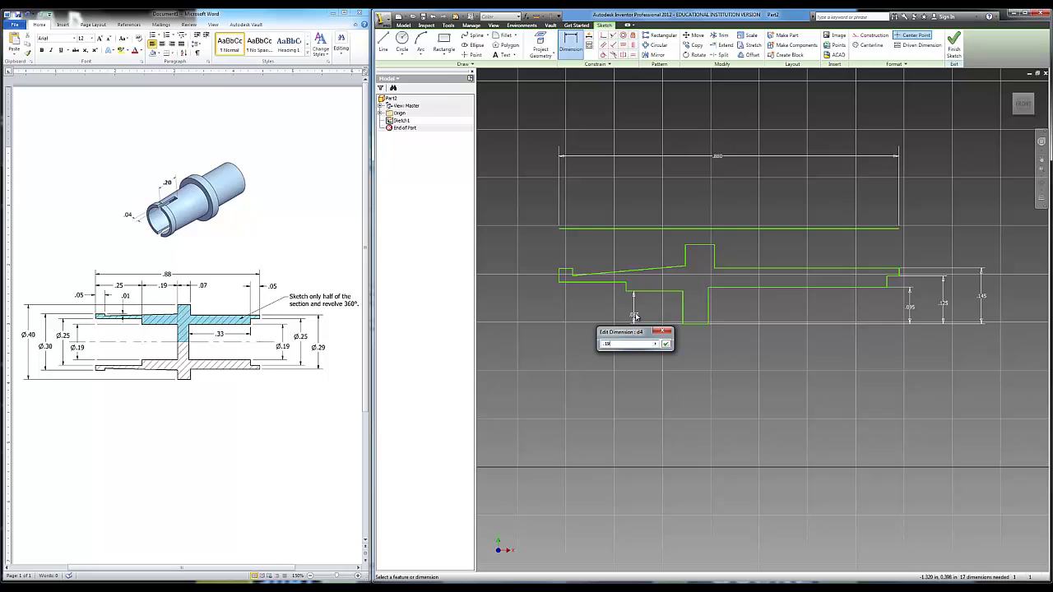
text(.19/2)
key(Return)
click(695, 324)
click(609, 280)
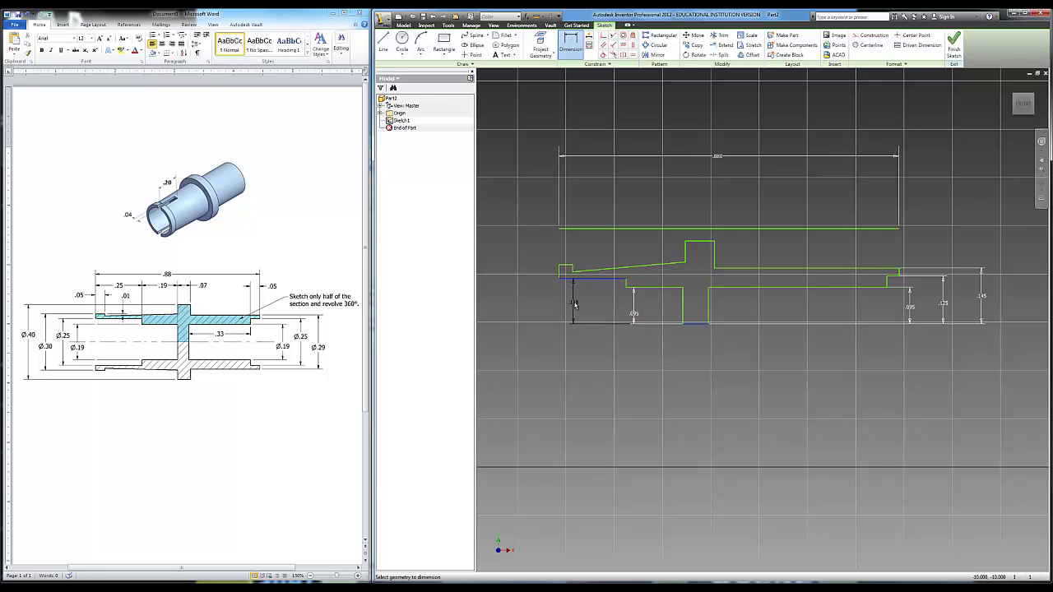
click(576, 305)
key(BackSpace)
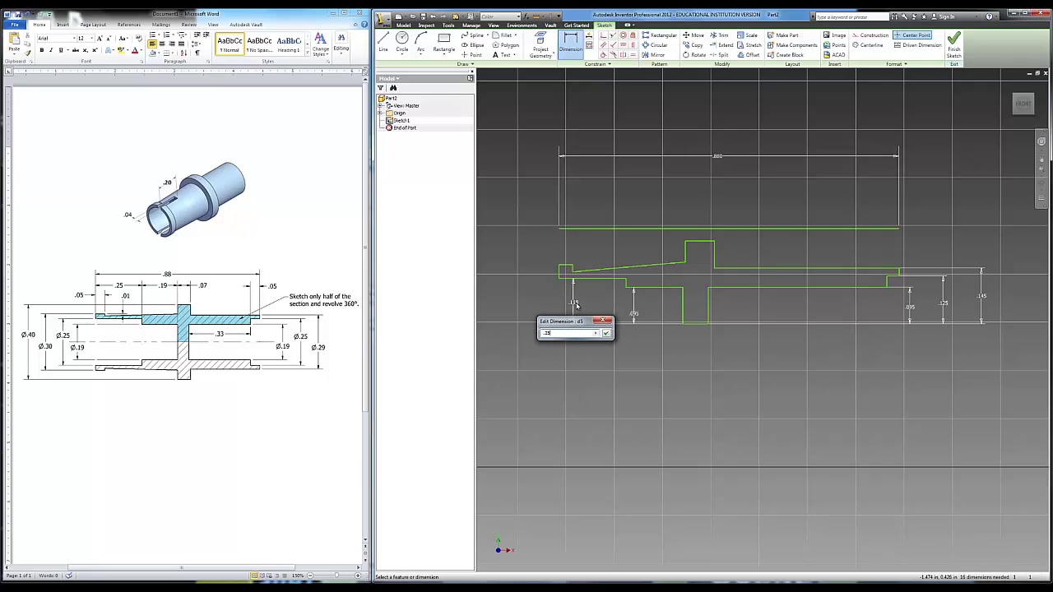
text(.25/2)
key(Return)
Add left-end radial dimensions of .150 (.30/2), .200 and .150.
click(692, 324)
click(565, 264)
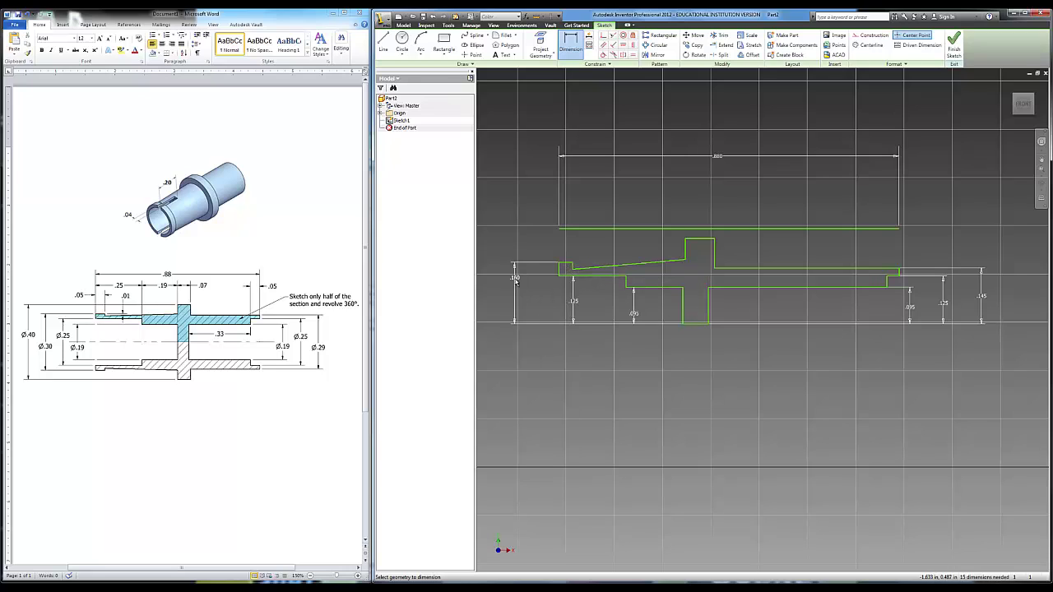
click(516, 281)
text(.3)
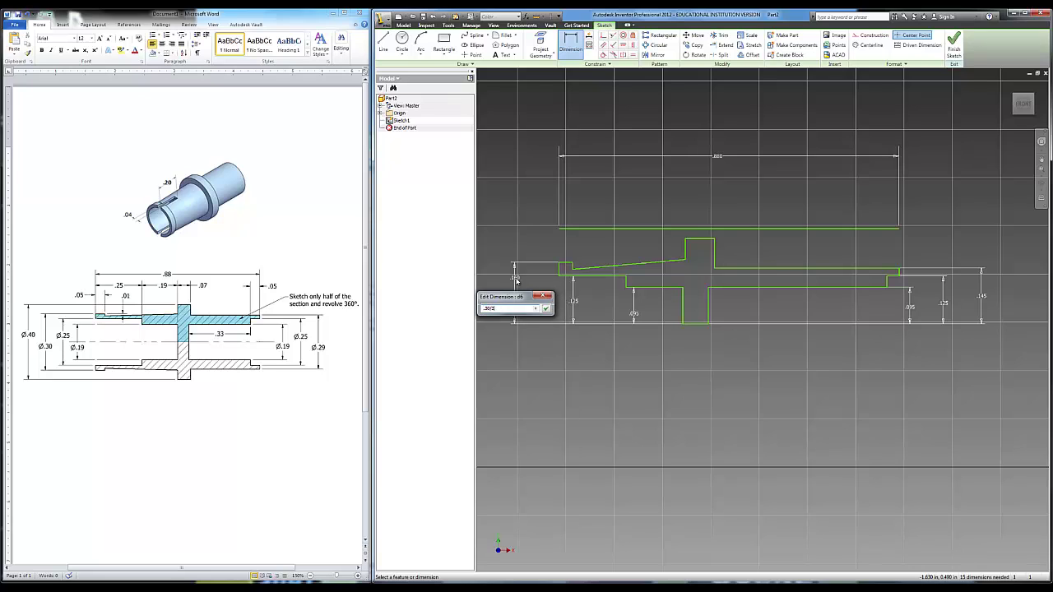
text(0/2)
key(Return)
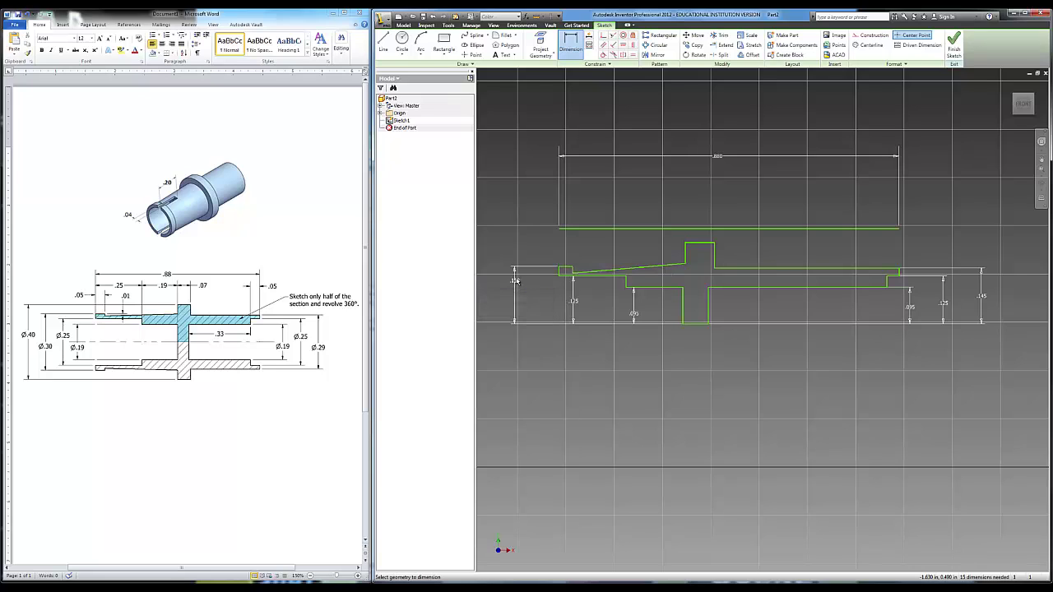
click(694, 244)
click(696, 322)
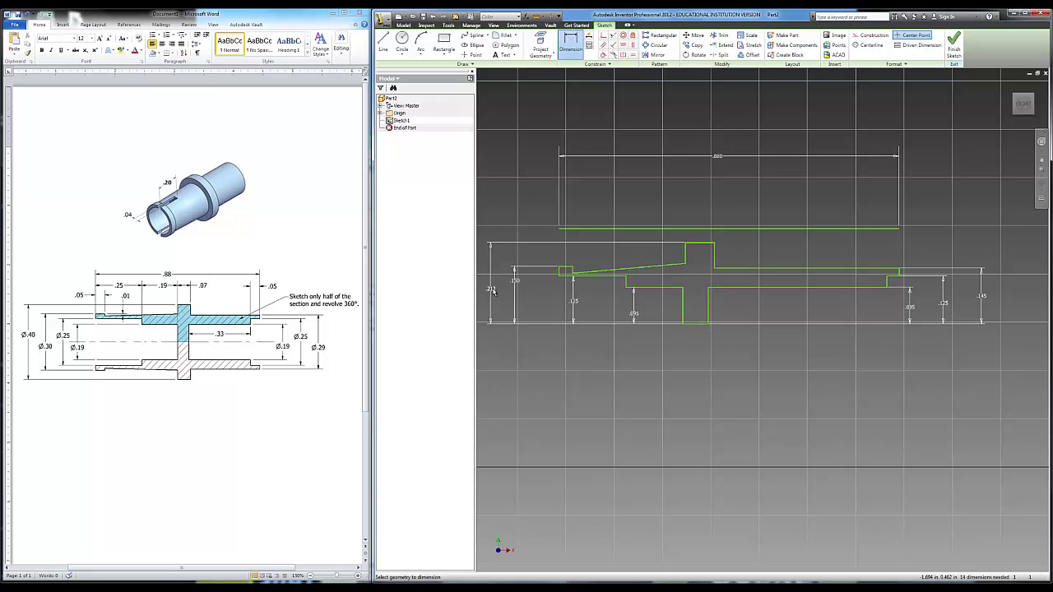
click(492, 290)
text(.4/2)
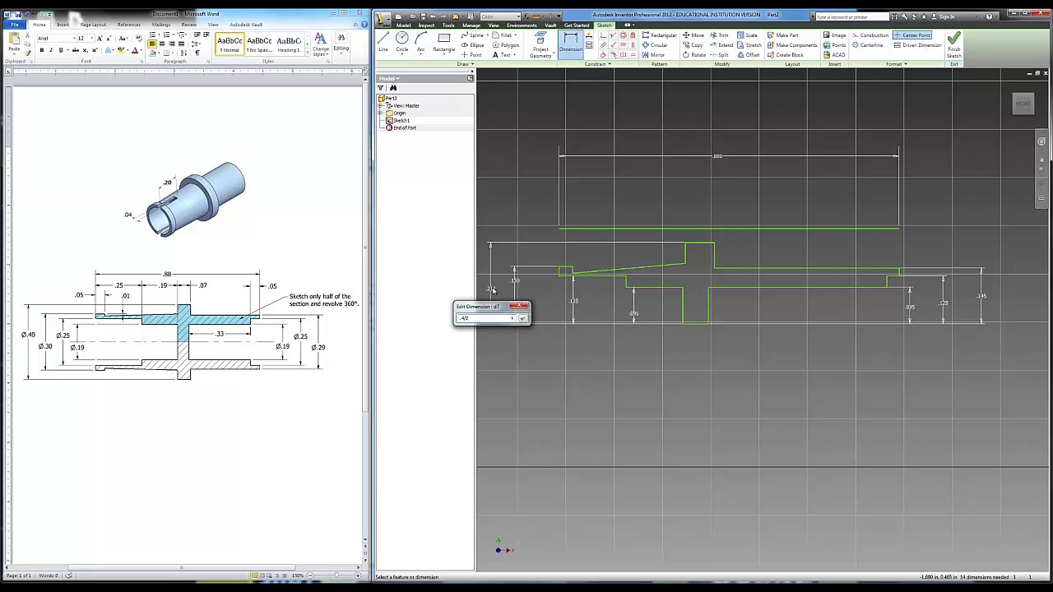
key(Return)
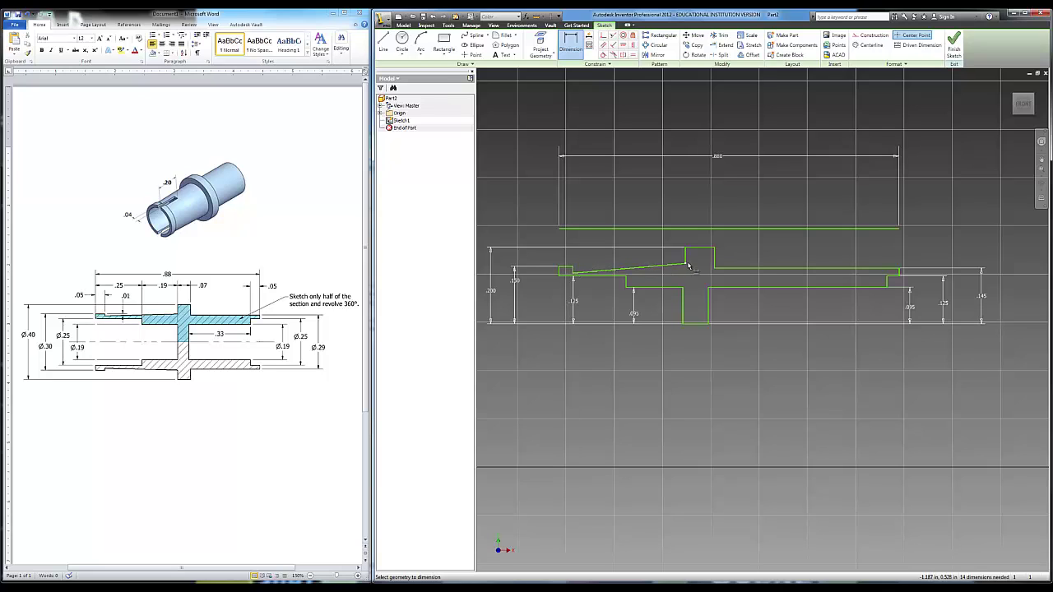
click(697, 325)
click(507, 288)
text(.)
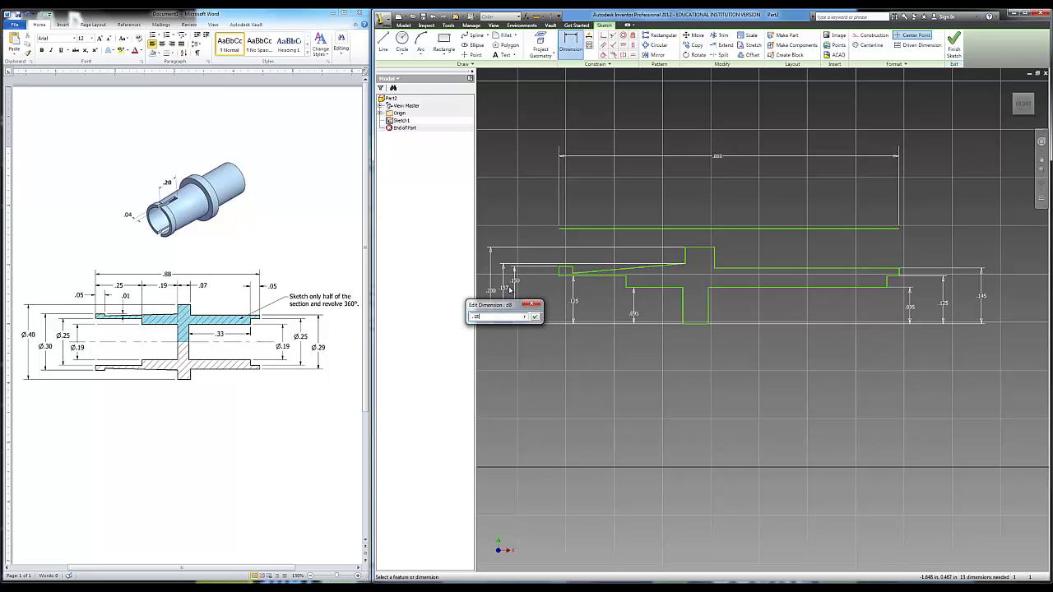
text(15)
key(Return)
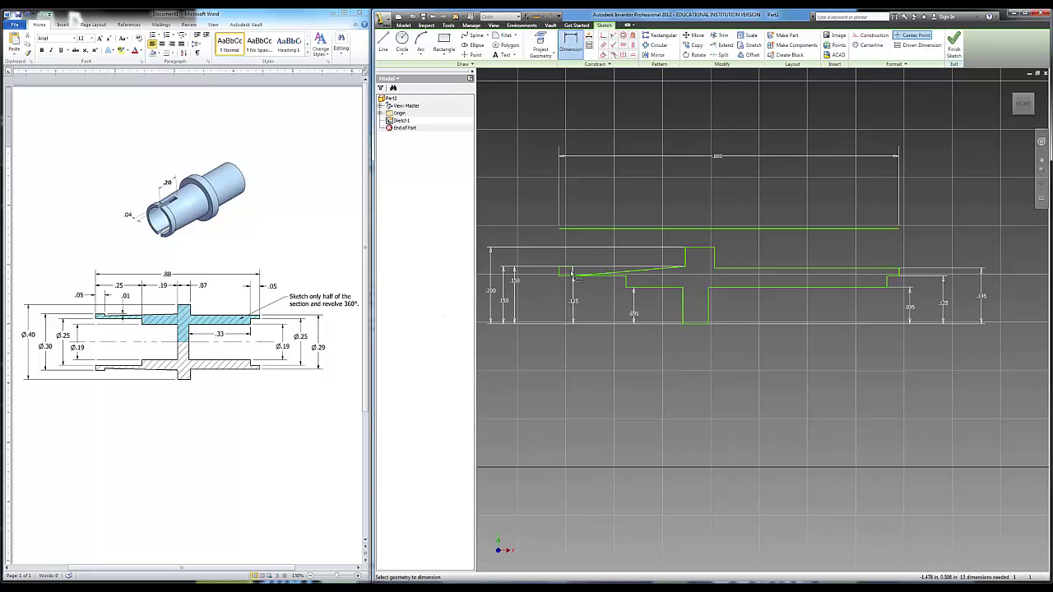
Dimension the left-end lip to .050 and its taper rise to .010.
scroll(571, 272, up, 4)
click(555, 256)
click(557, 219)
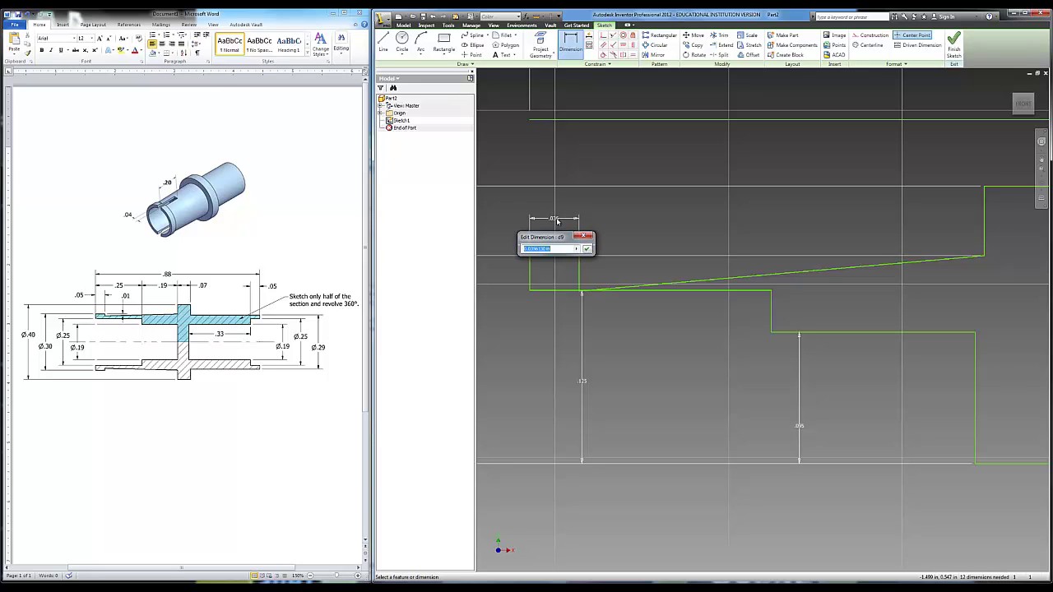
text(.05)
key(Return)
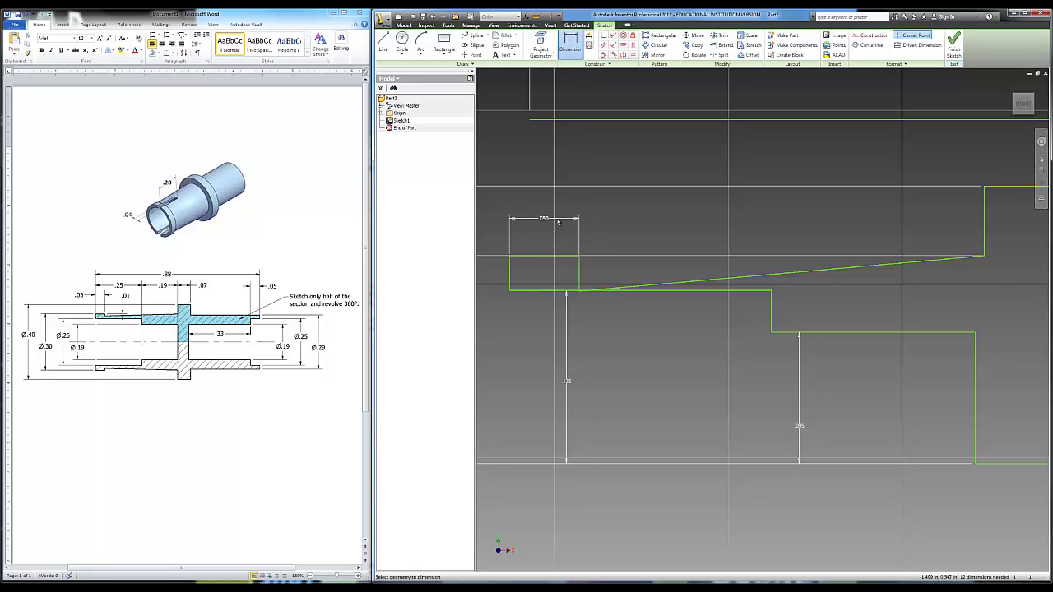
click(579, 270)
click(620, 271)
text(.01)
key(Return)
Set the length from the lip to the shoulder step to .250.
scroll(749, 237, down, 4)
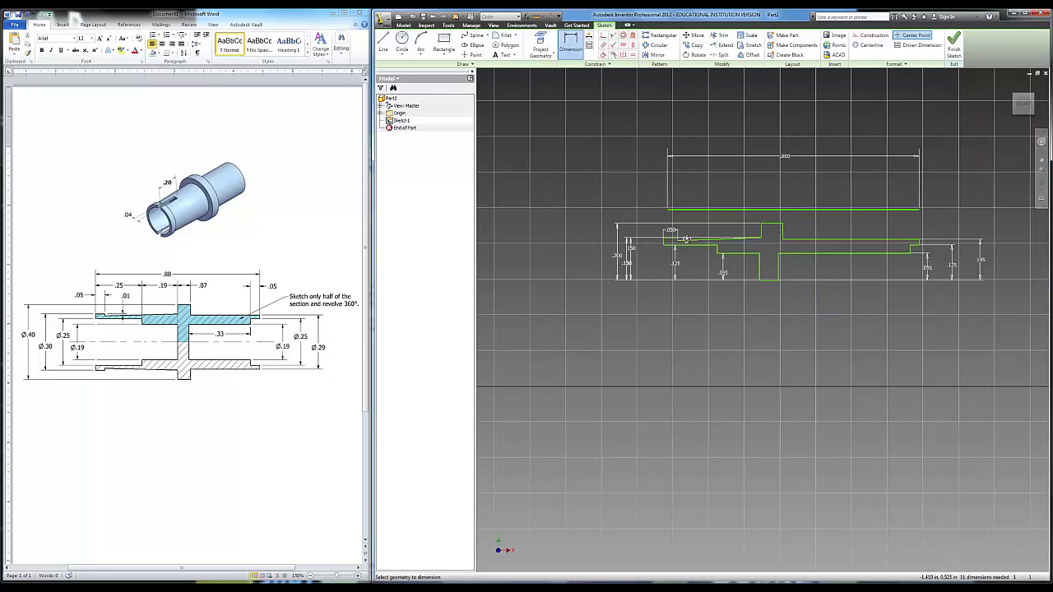
click(670, 242)
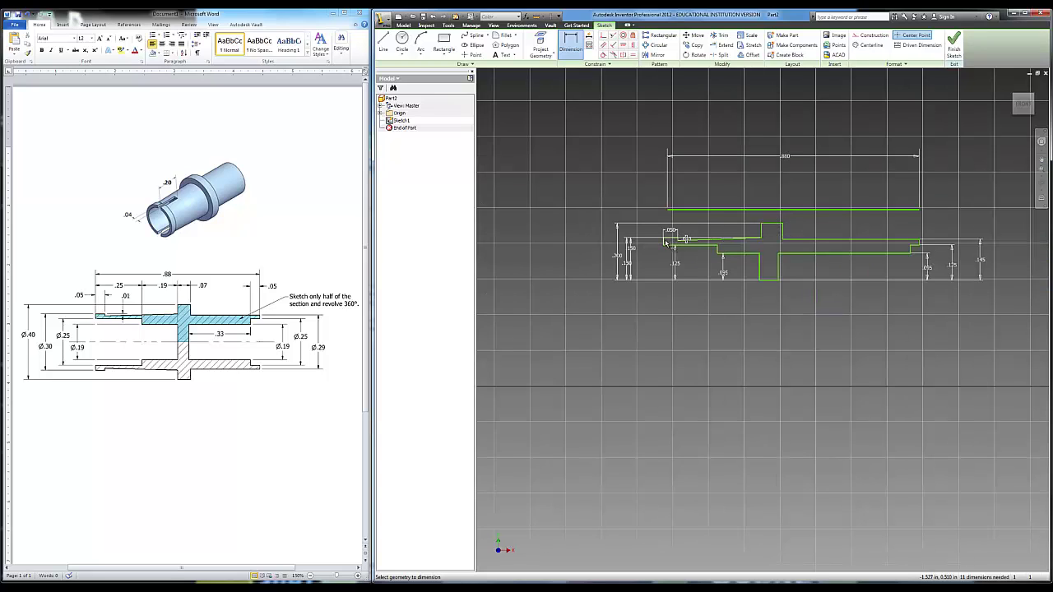
click(719, 252)
click(704, 218)
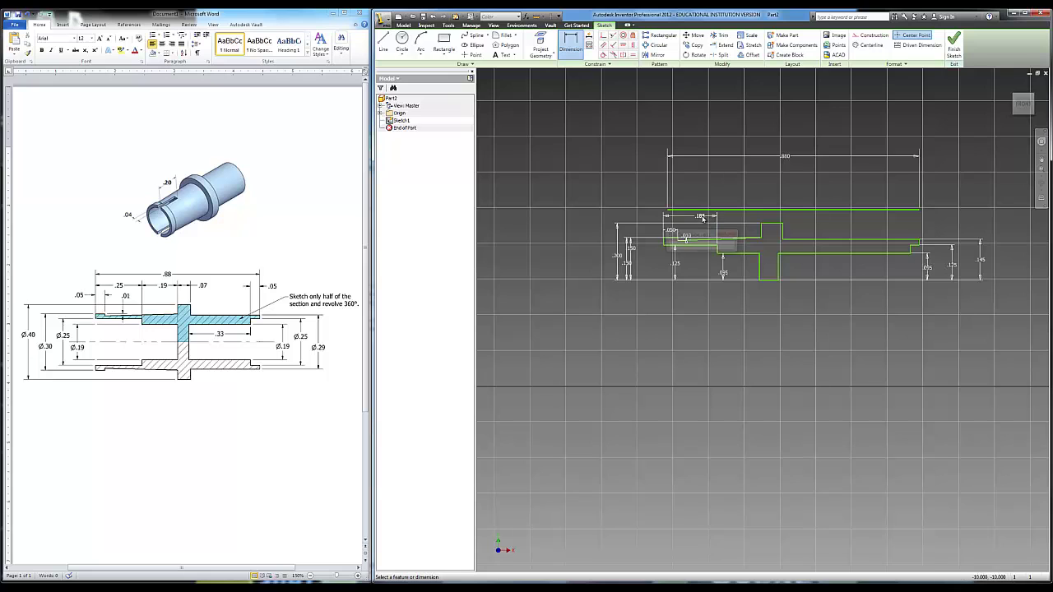
scroll(705, 219, up, 5)
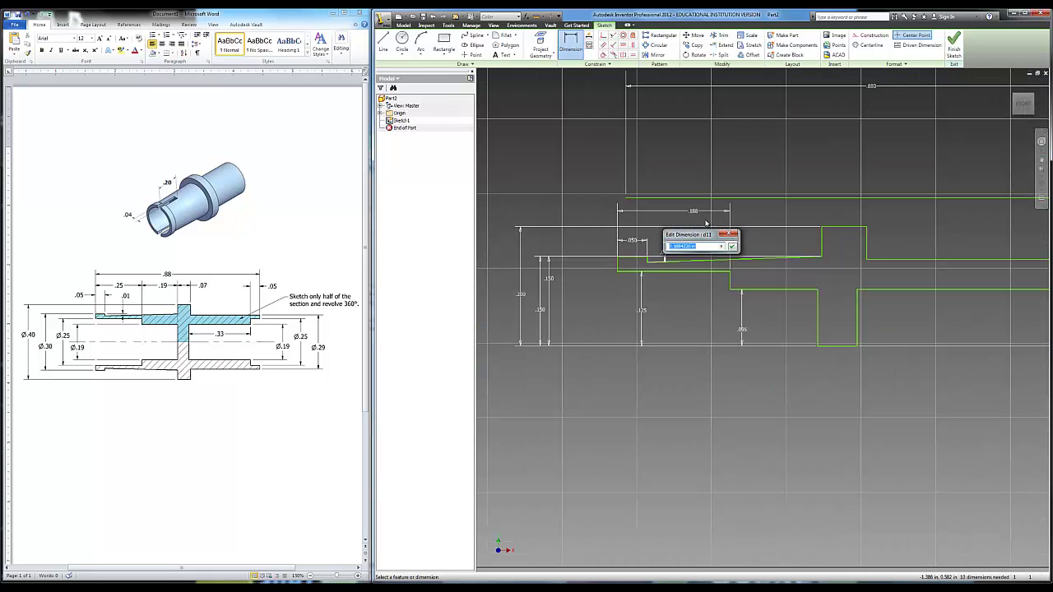
key(BackSpace)
text(.25)
key(Return)
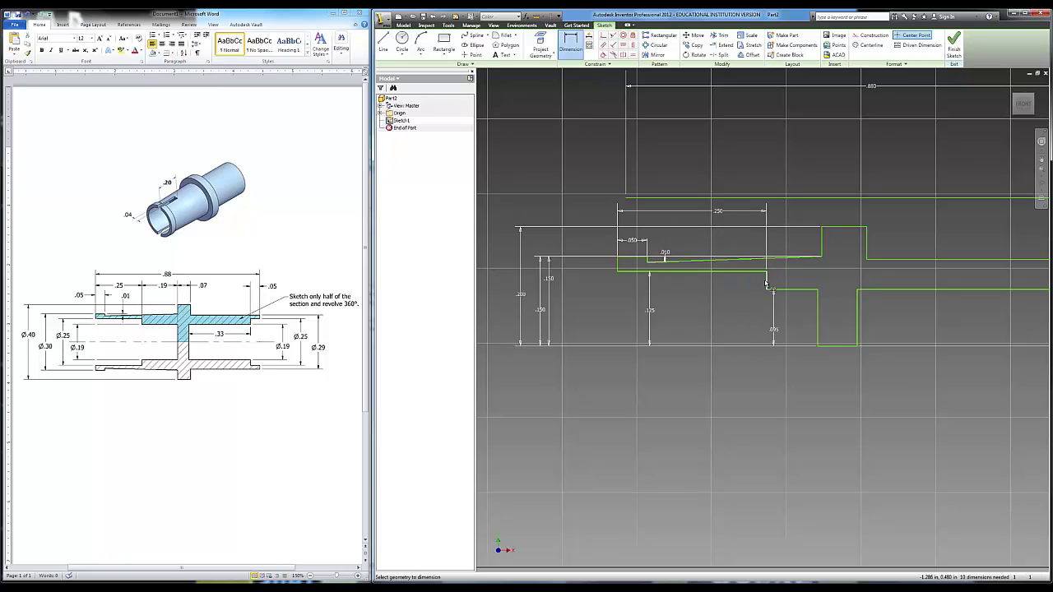
Dimension the flange top edge to a .070 width.
click(848, 228)
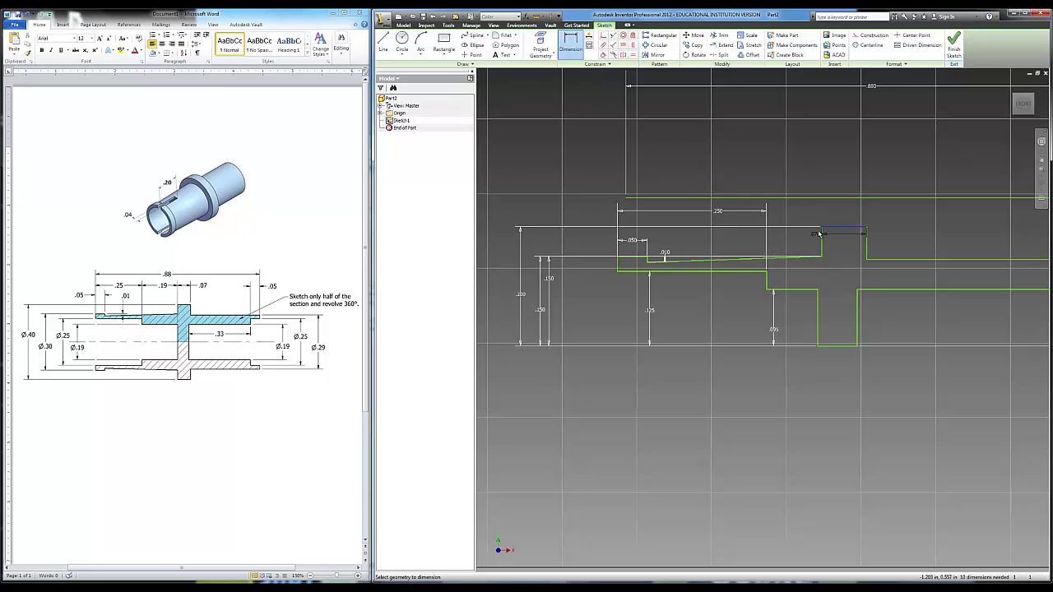
click(844, 211)
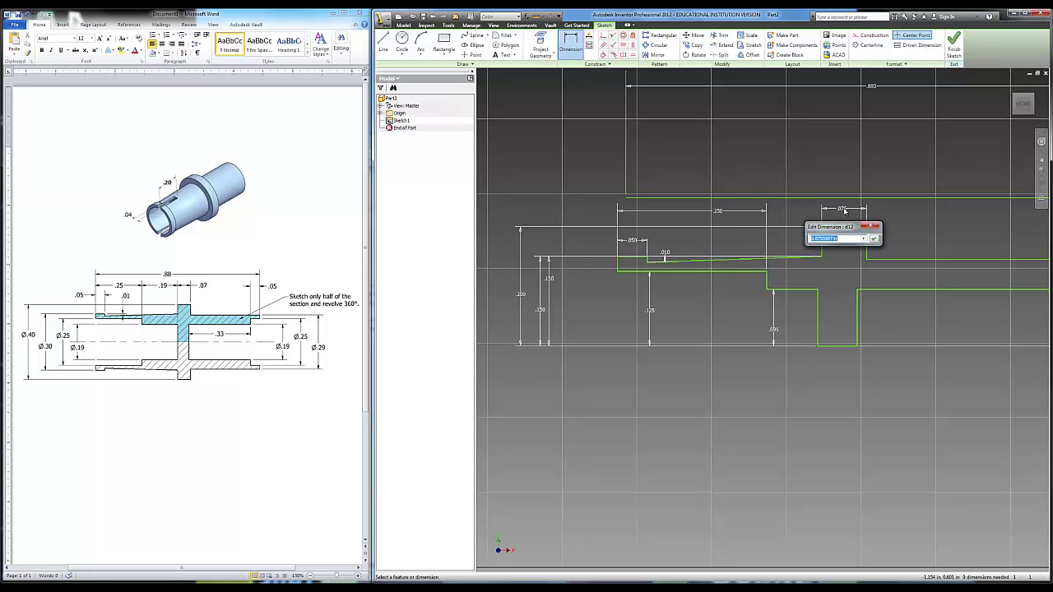
text(.07)
key(Return)
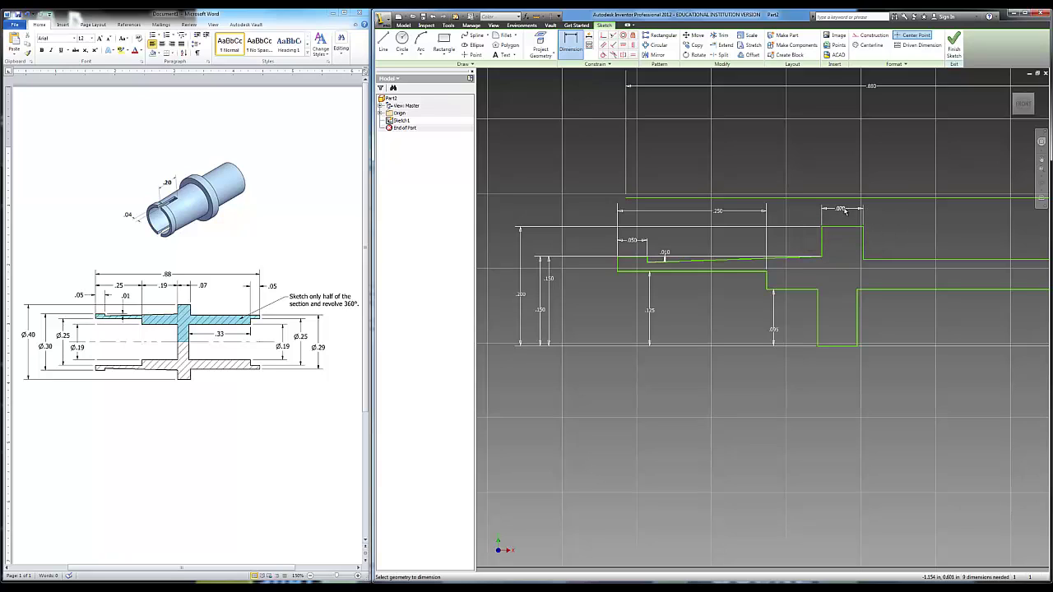
Dimension the step-to-flange distance and change it from .092 to .190.
click(767, 284)
click(821, 242)
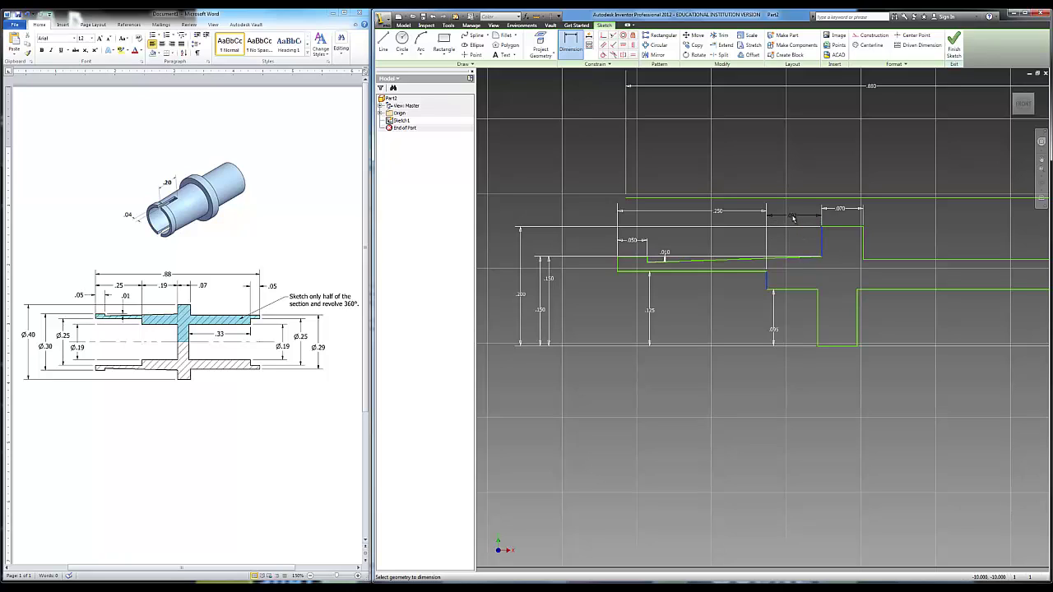
click(796, 218)
click(791, 217)
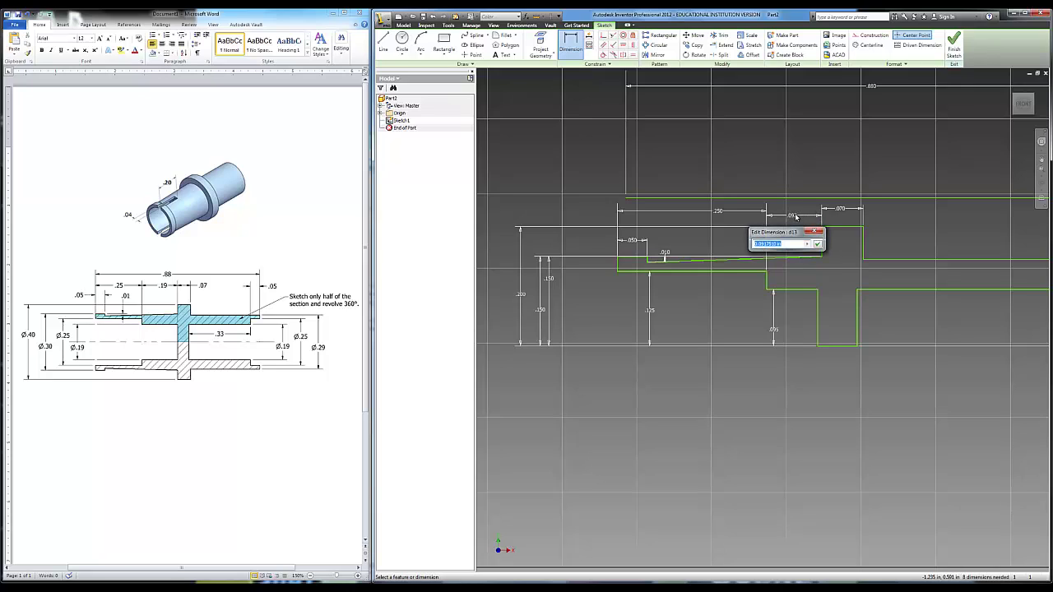
key(BackSpace)
click(818, 245)
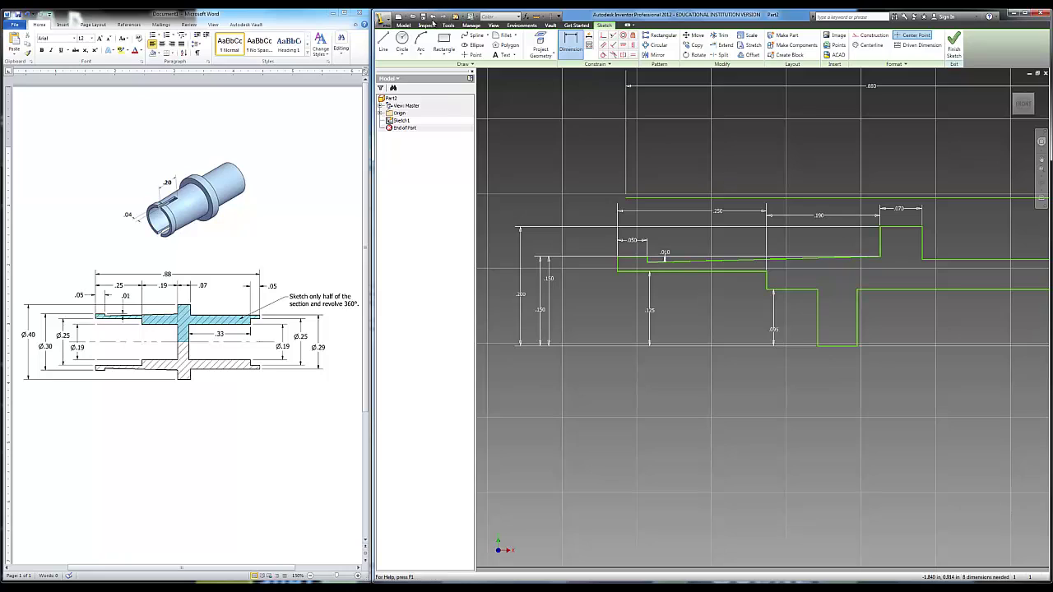
Retry the .190 step-to-flange dimension, then undo it and an accidental edge move.
click(432, 18)
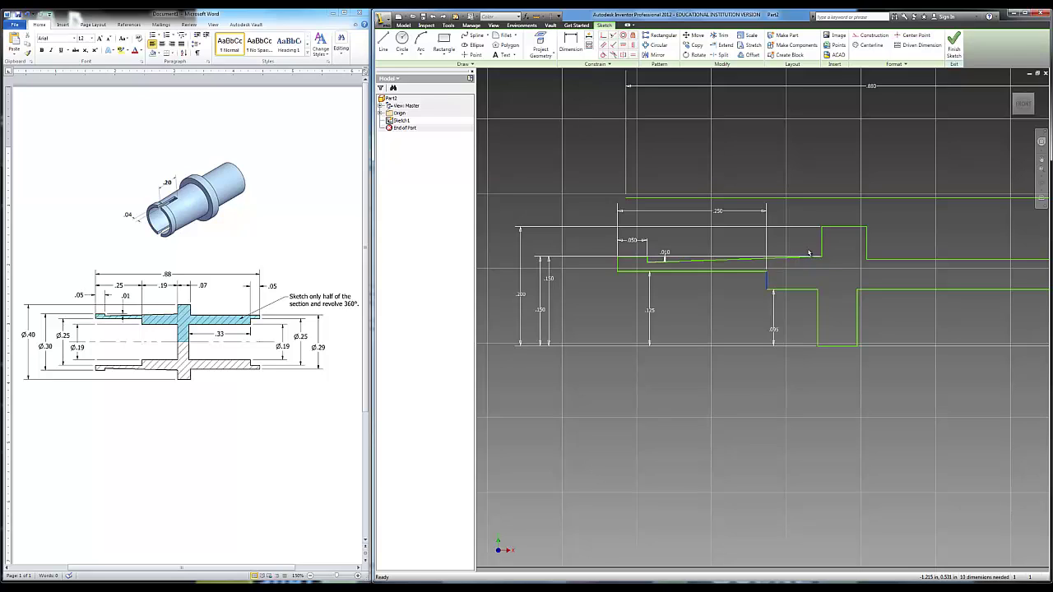
key(d)
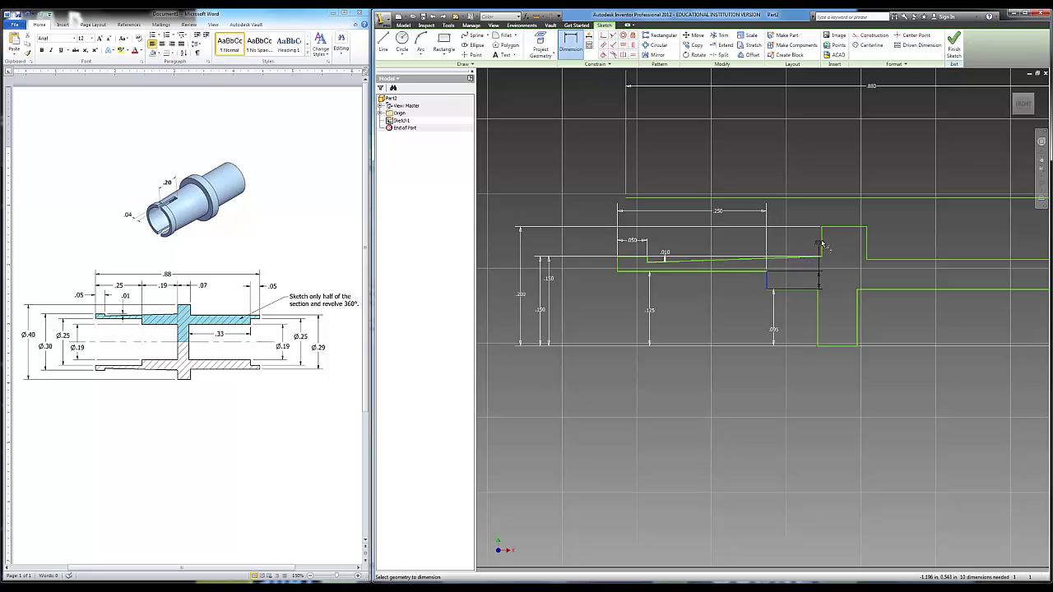
click(823, 244)
click(790, 211)
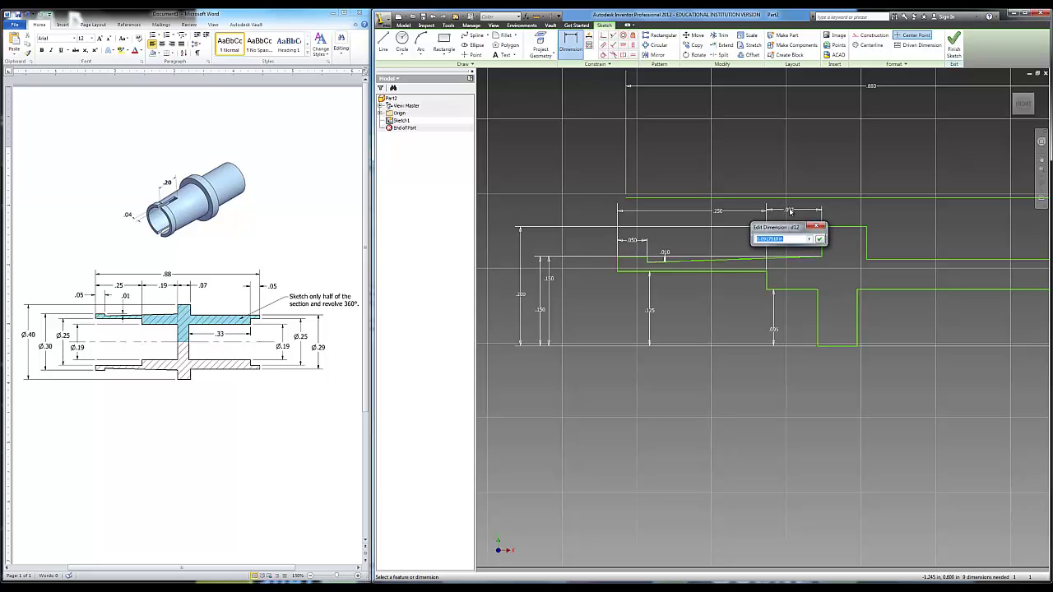
text(.19)
key(Return)
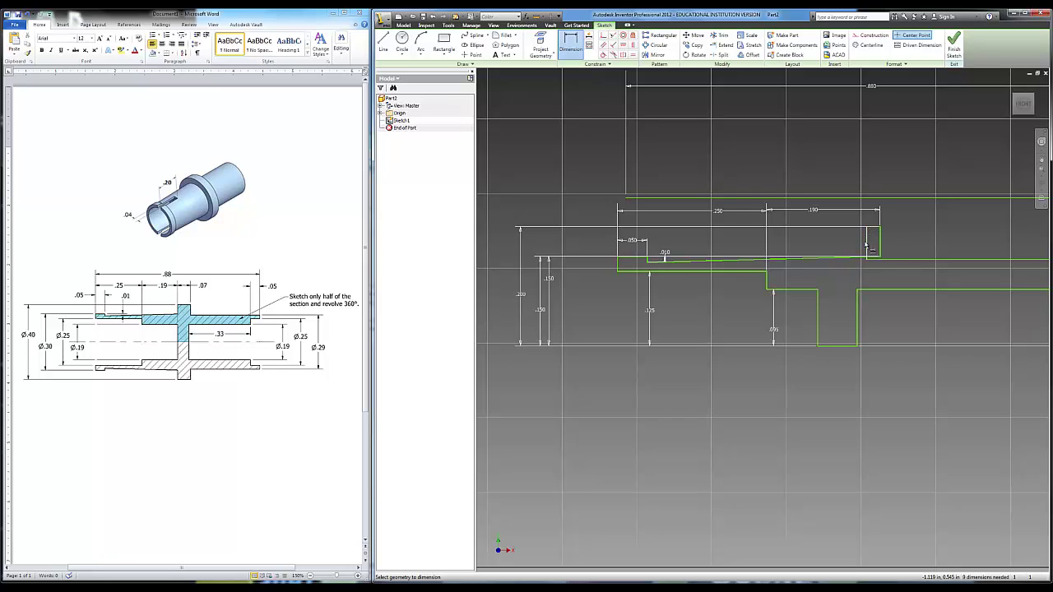
click(434, 17)
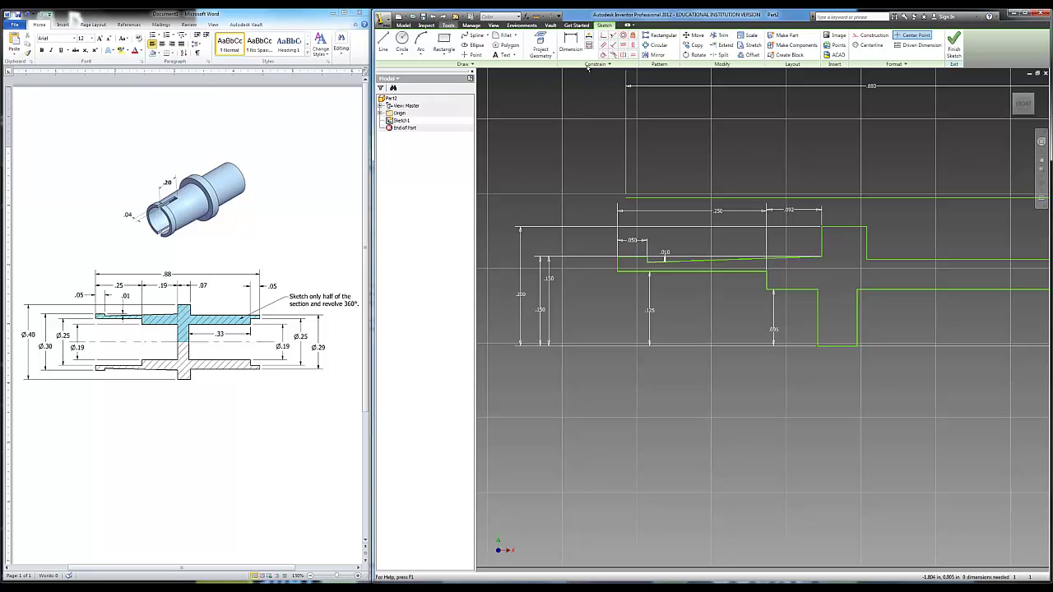
drag(848, 228, 850, 215)
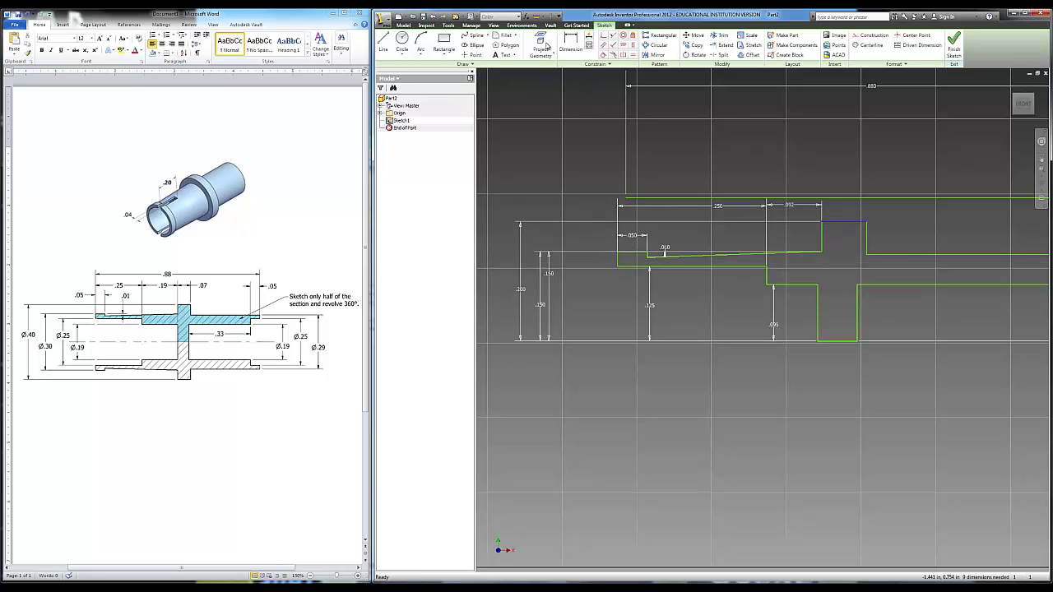
click(434, 18)
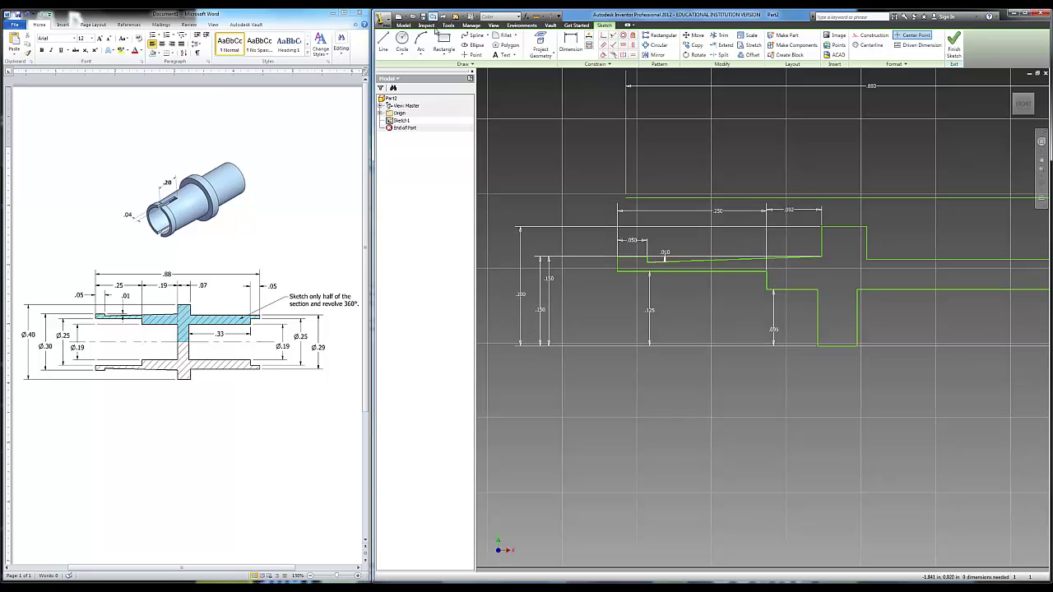
Dimension the raised step's top edge to .07 and change the .092 length to .19.
click(571, 45)
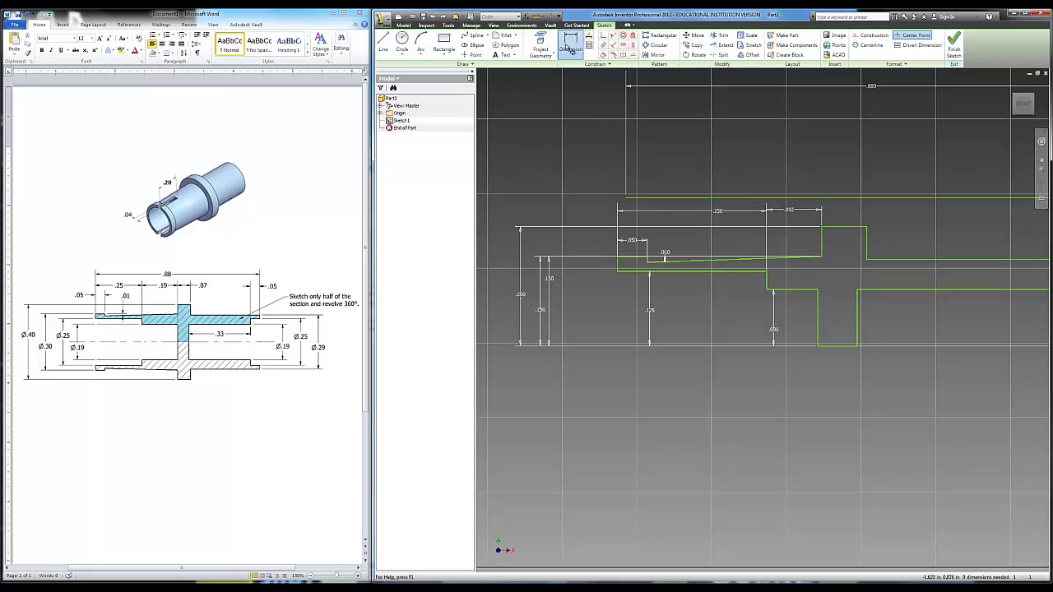
click(845, 225)
click(844, 215)
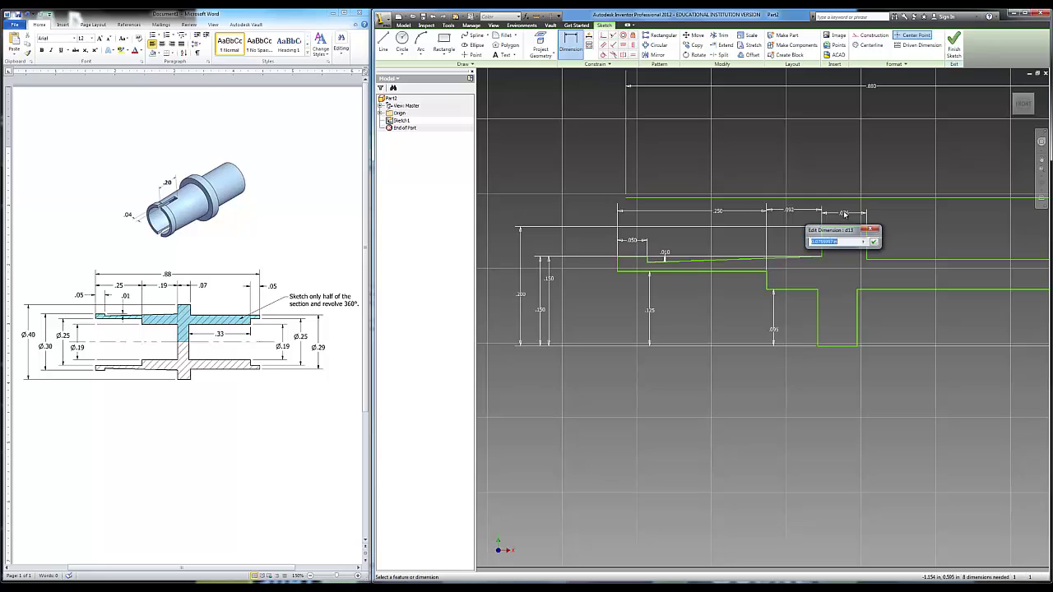
text(.07)
key(Return)
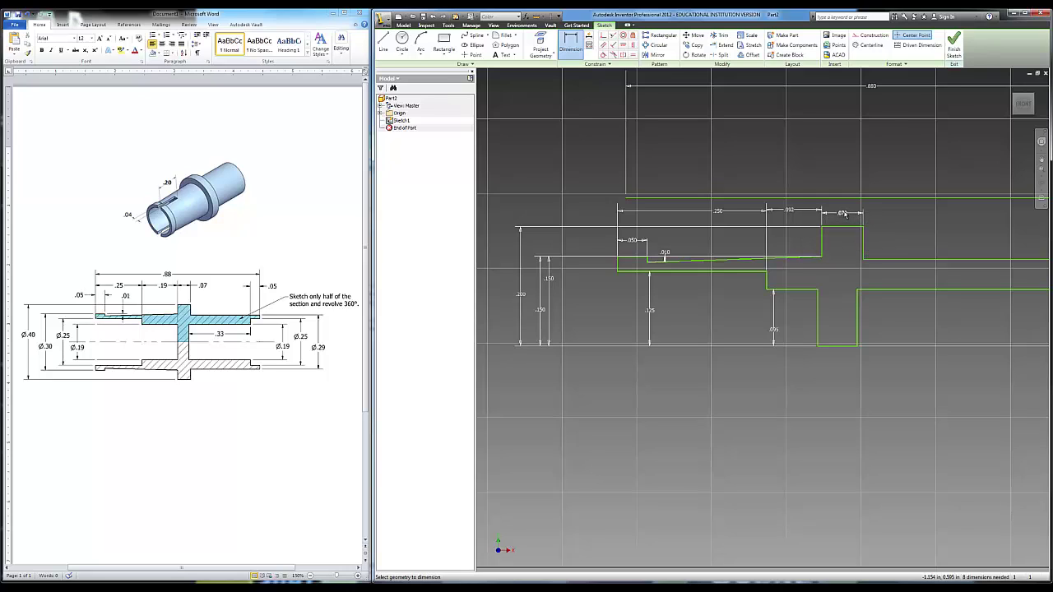
click(790, 212)
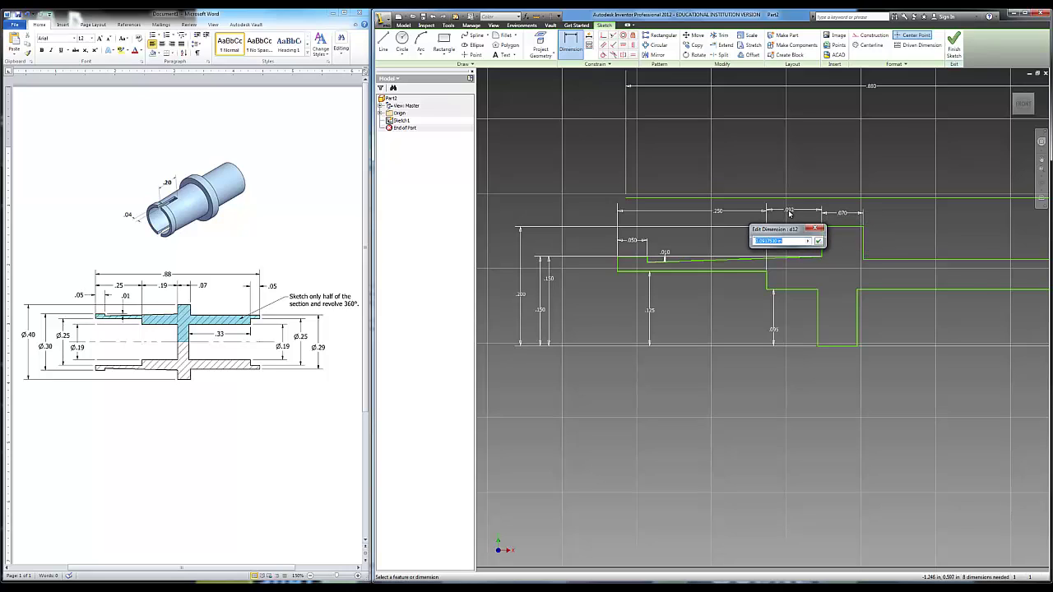
text(.19)
key(Return)
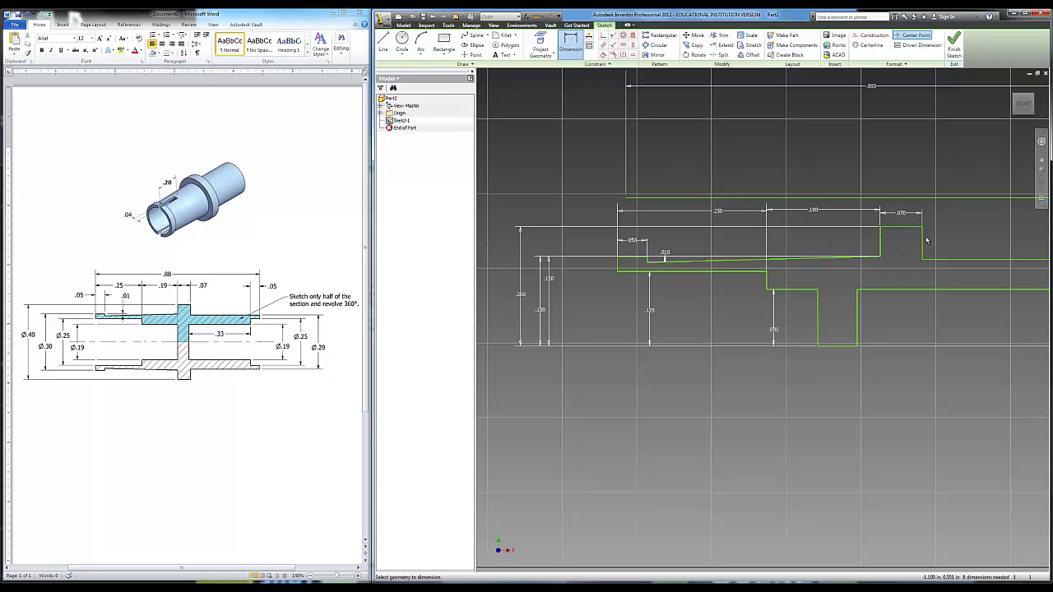
scroll(922, 232, up, 3)
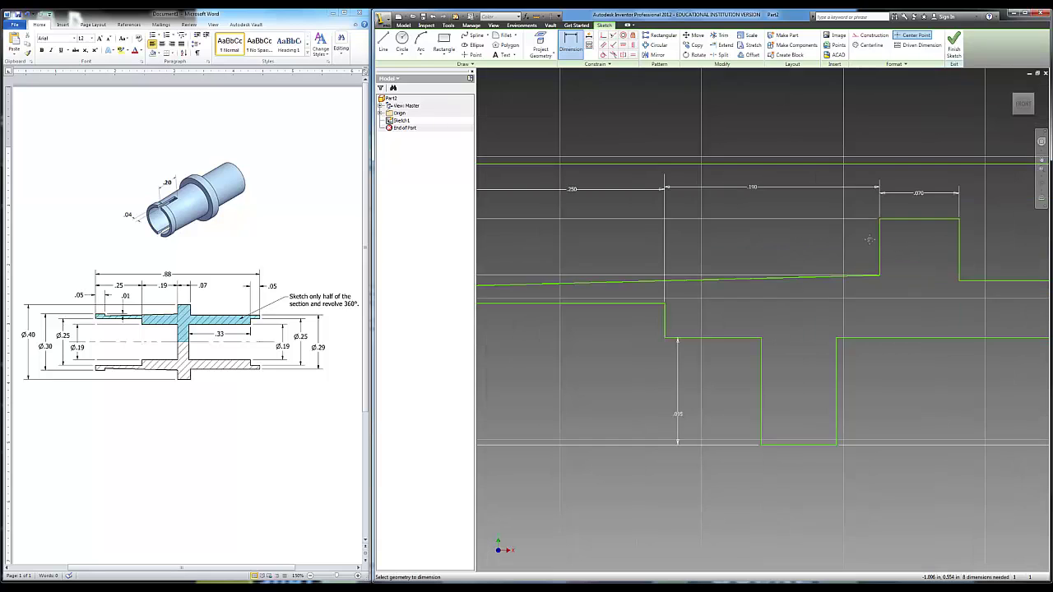
scroll(853, 246, down, 6)
middle_drag(854, 246, 747, 250)
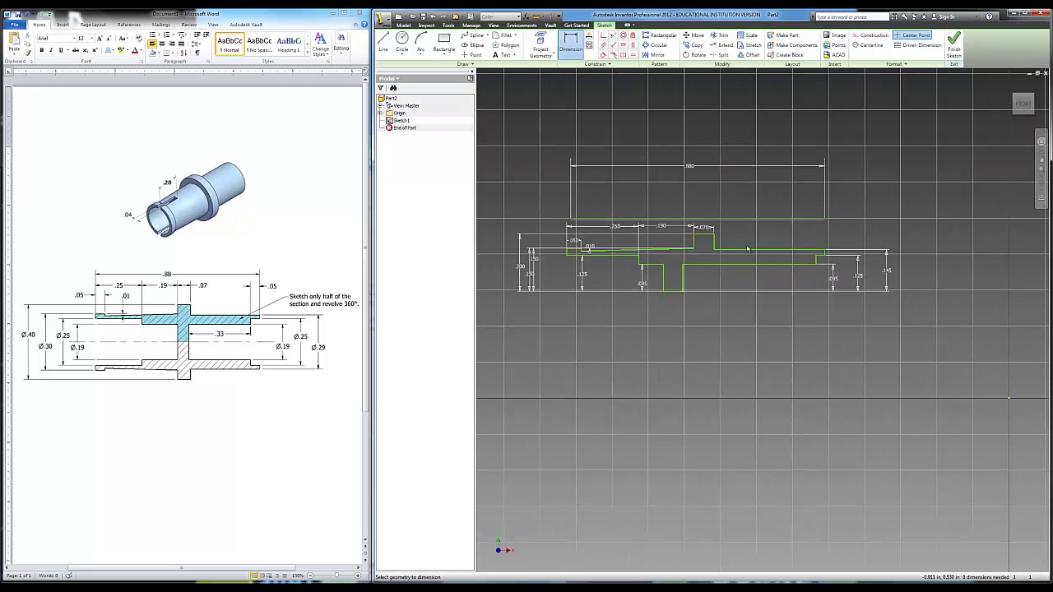
Dimension the small right-end step to .050.
click(821, 259)
click(822, 232)
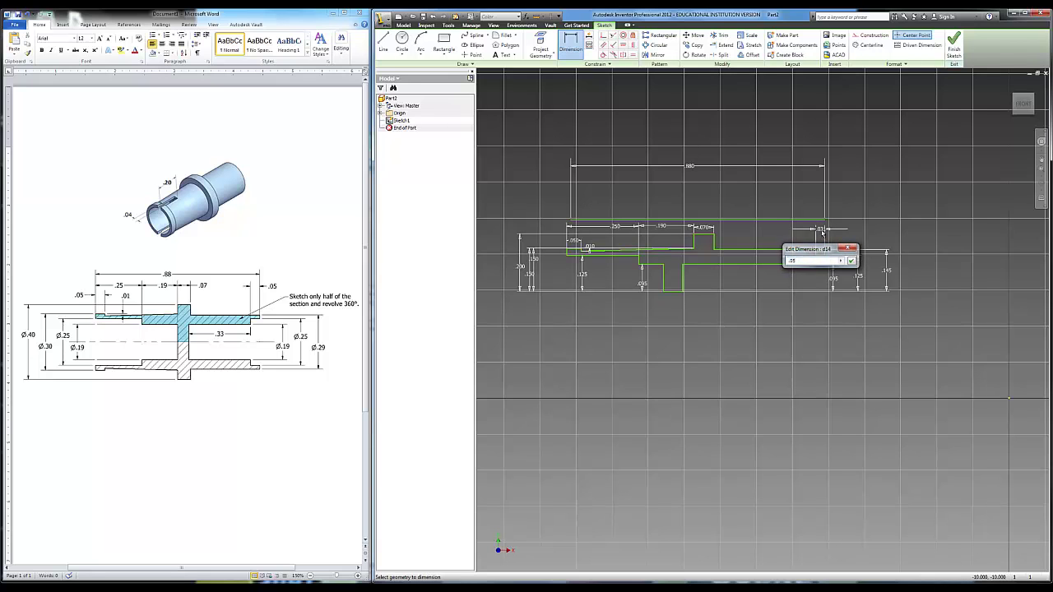
key(Return)
scroll(685, 278, down, 5)
scroll(685, 278, up, 5)
middle_drag(713, 276, 671, 268)
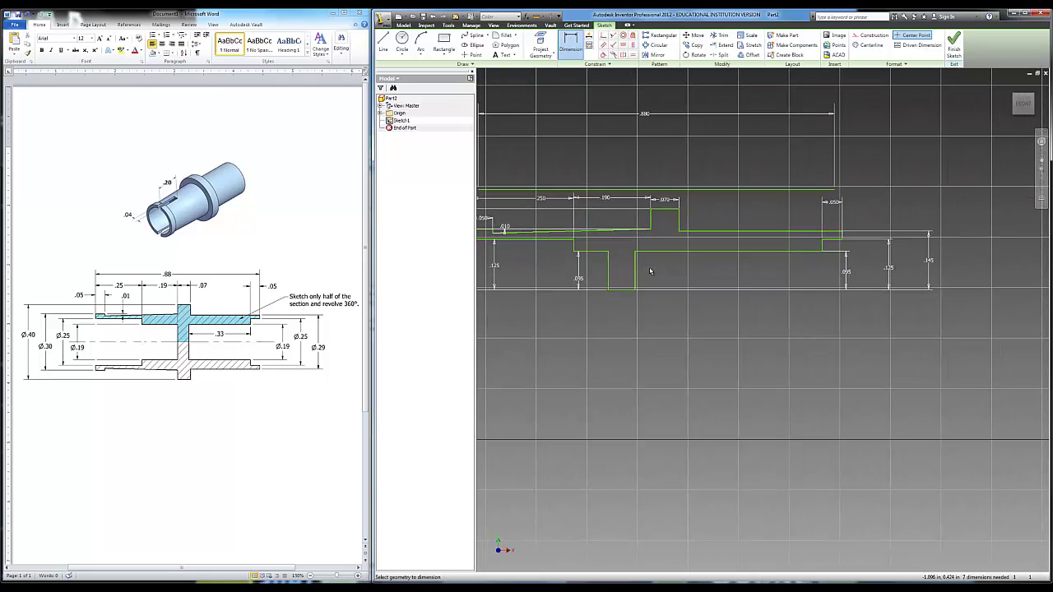
Dimension the bore section between the two vertical lines to .330.
click(635, 272)
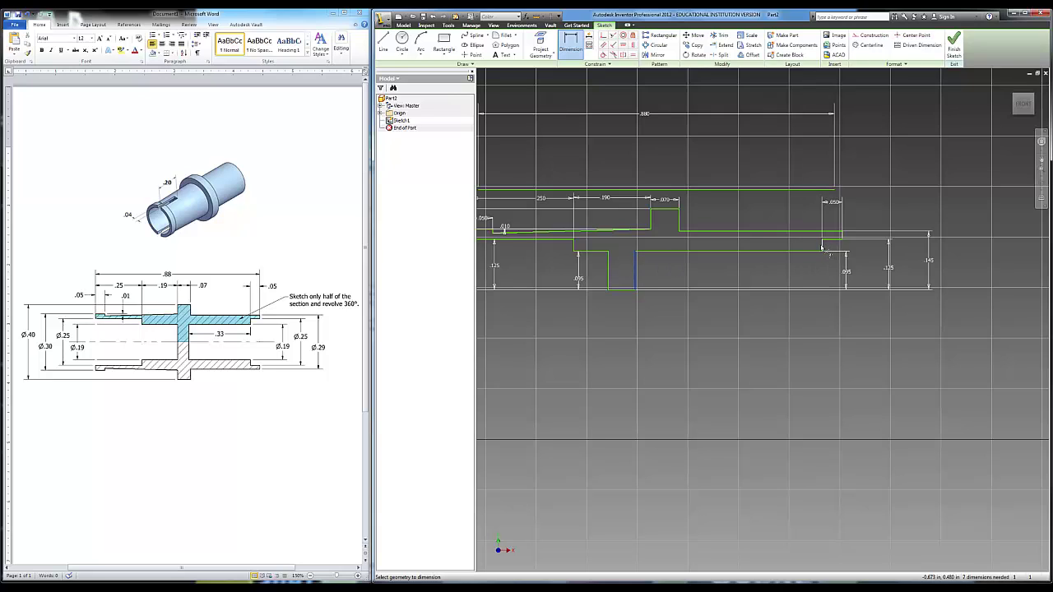
click(822, 246)
click(769, 275)
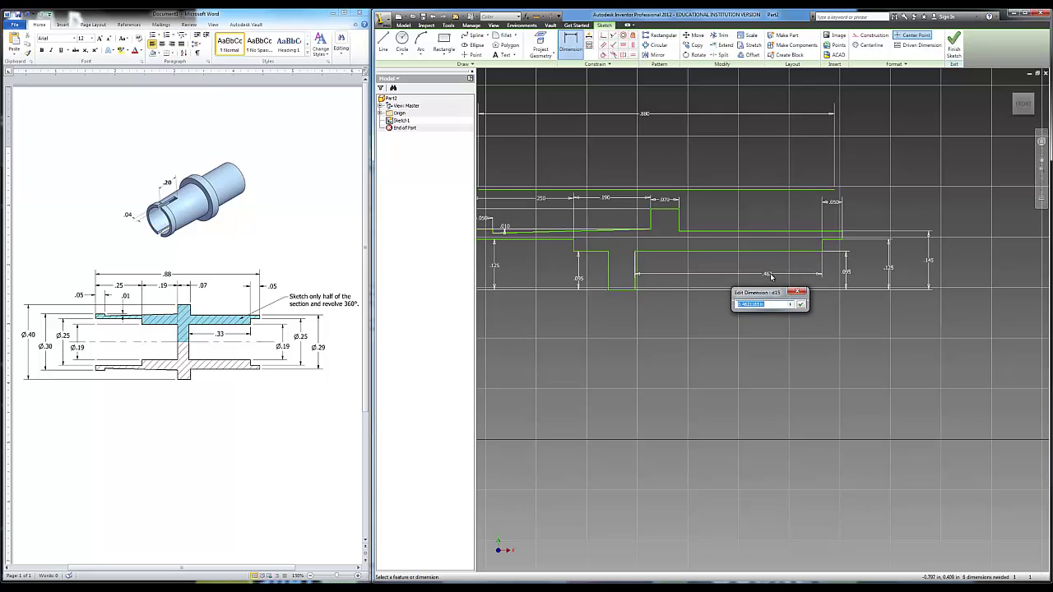
key(Return)
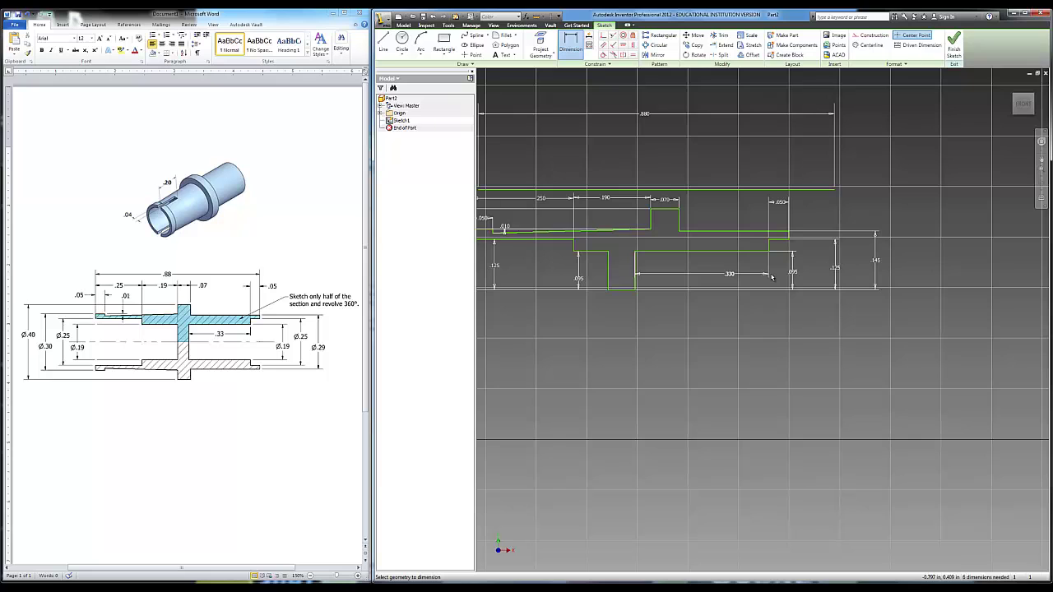
middle_drag(771, 265, 838, 275)
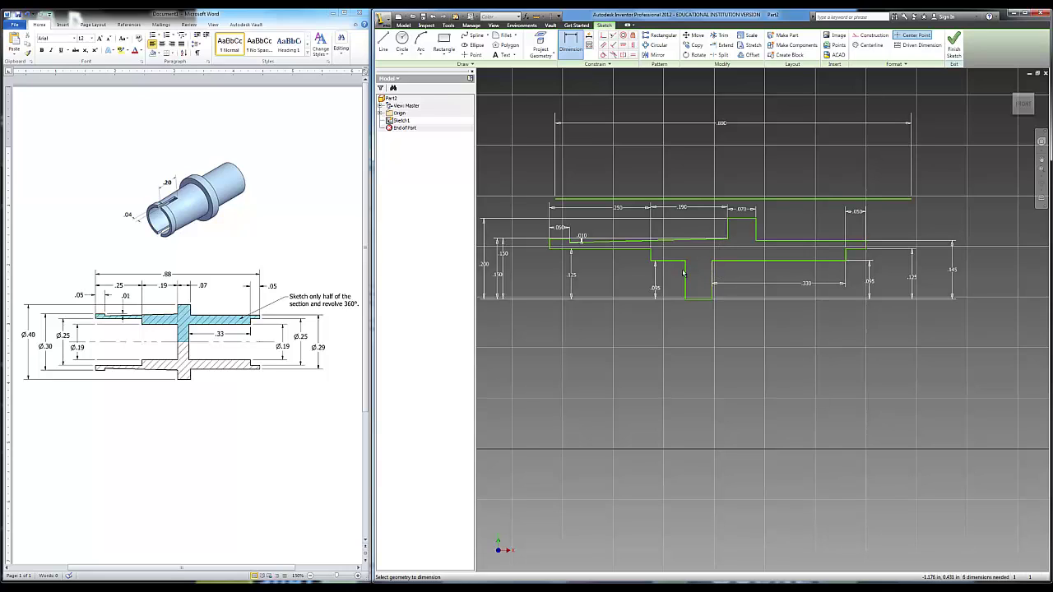
Dimension the profile's overall length from left to right end line as .880, placed below.
click(551, 245)
click(868, 246)
click(754, 377)
text(.88)
key(Return)
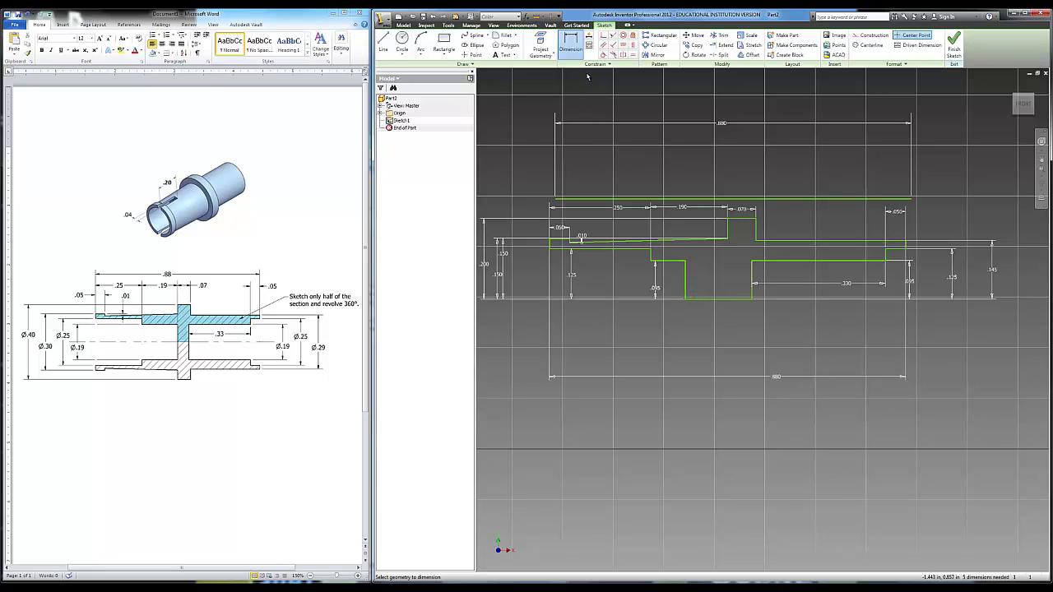
Make the two right-end vertical lines collinear.
click(613, 35)
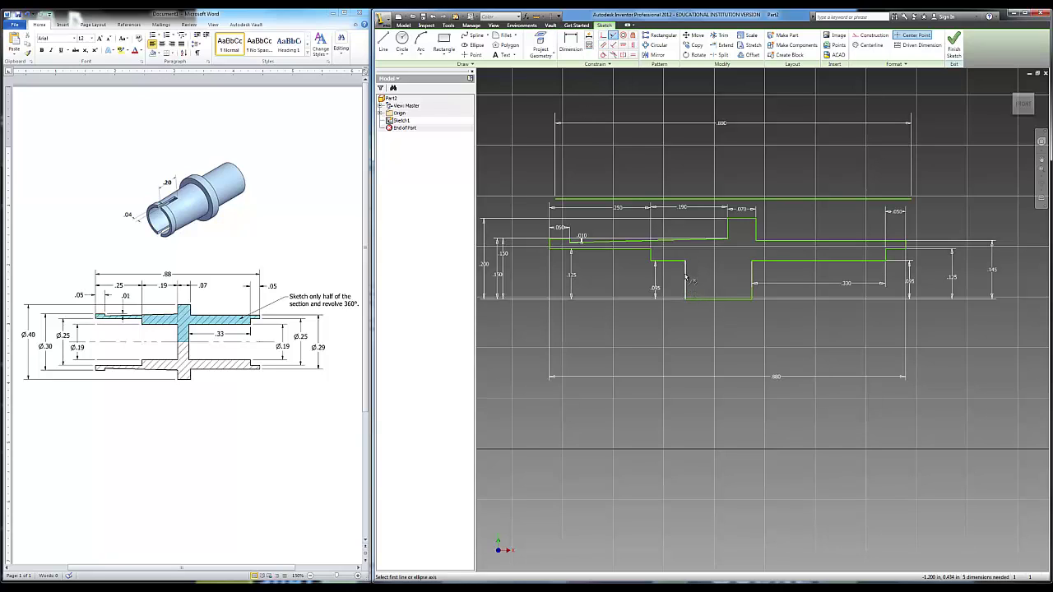
click(685, 279)
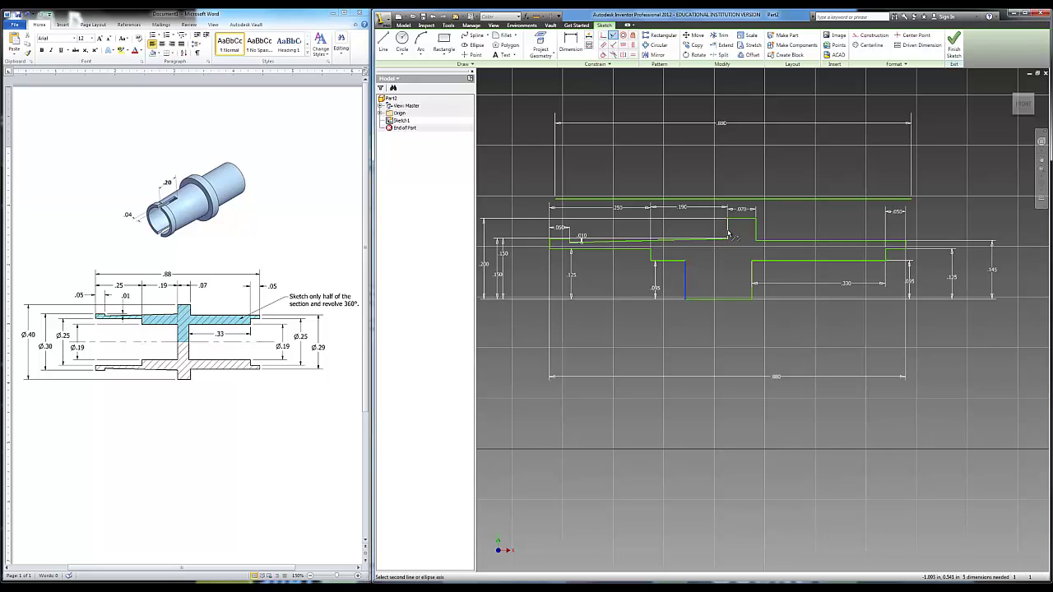
click(729, 237)
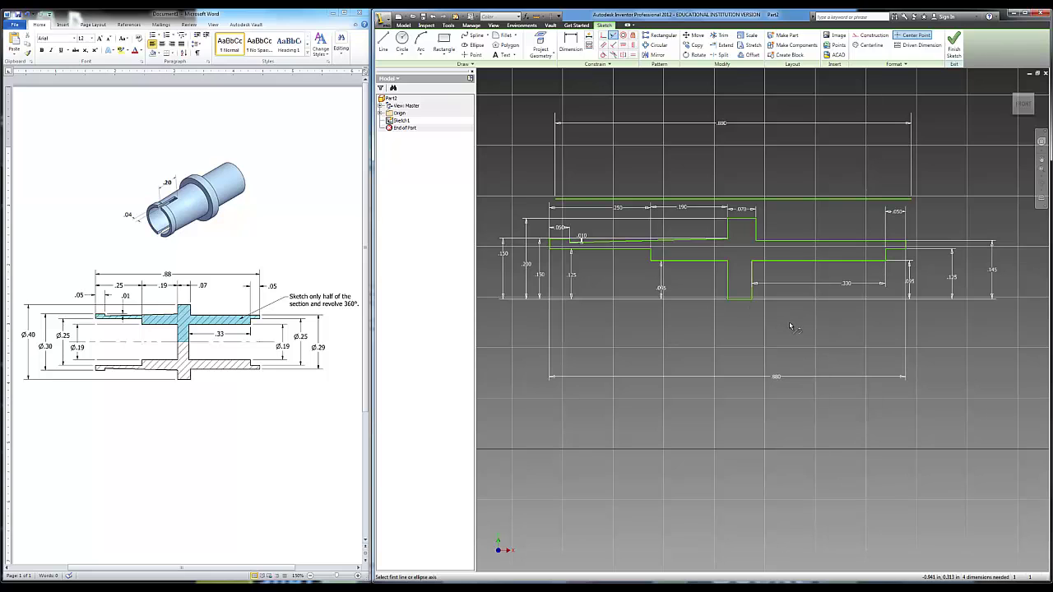
Delete the extra top reference line along with its dimension.
middle_drag(792, 321, 740, 318)
scroll(741, 319, up, 3)
scroll(741, 321, down, 5)
scroll(766, 215, up, 3)
click(761, 224)
key(Delete)
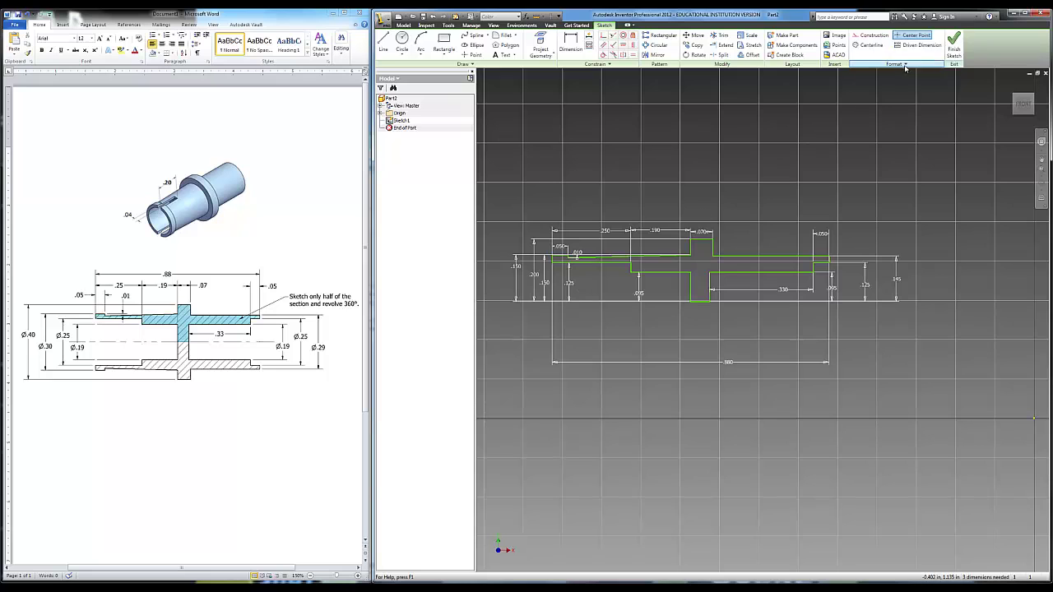
Finish the sketch and revolve the profile a full 360° about the bottom centreline.
click(953, 45)
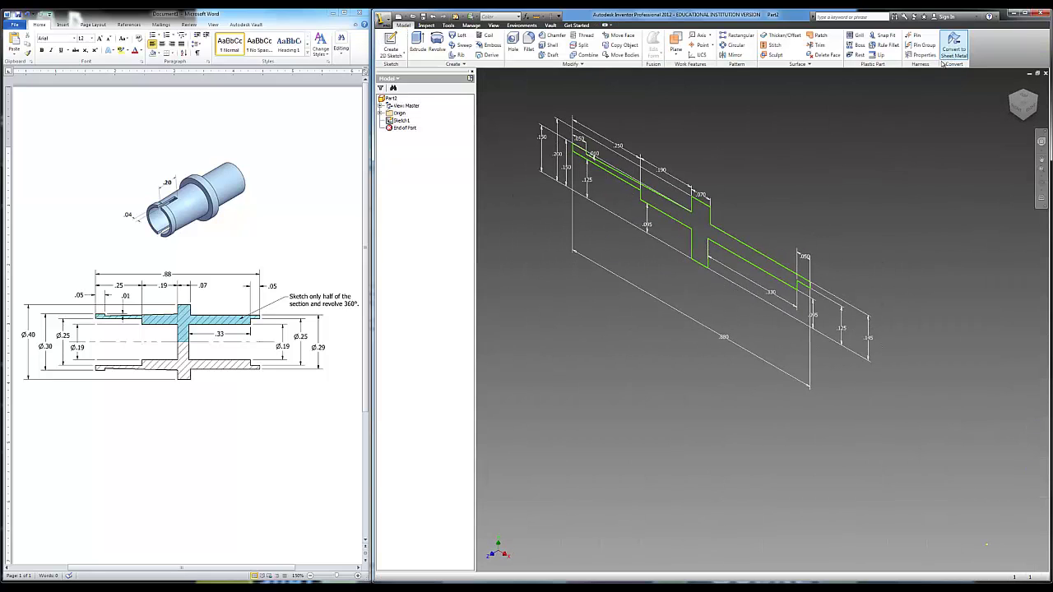
click(438, 46)
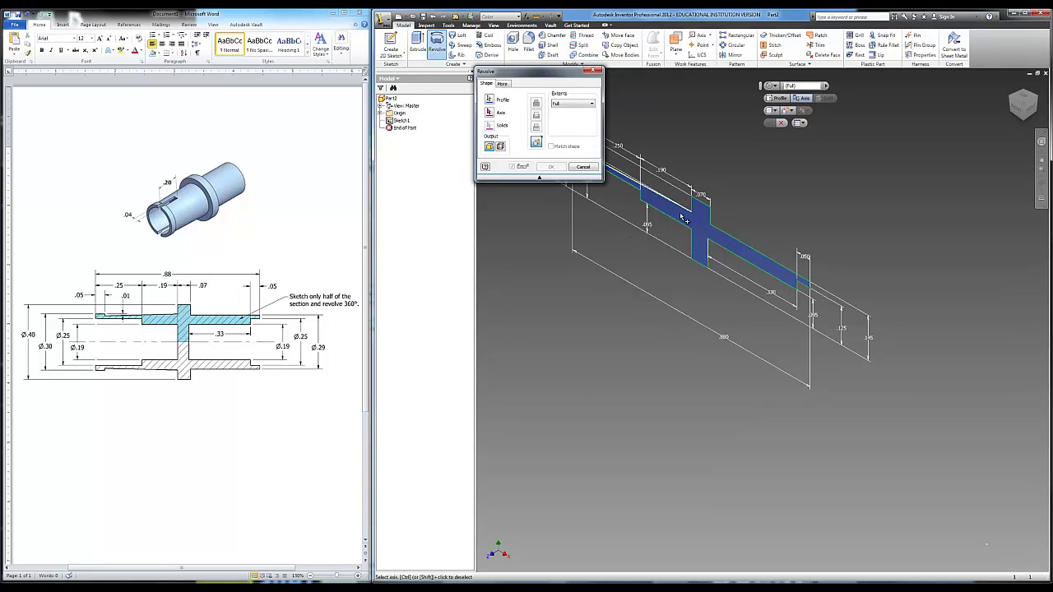
click(489, 113)
click(706, 269)
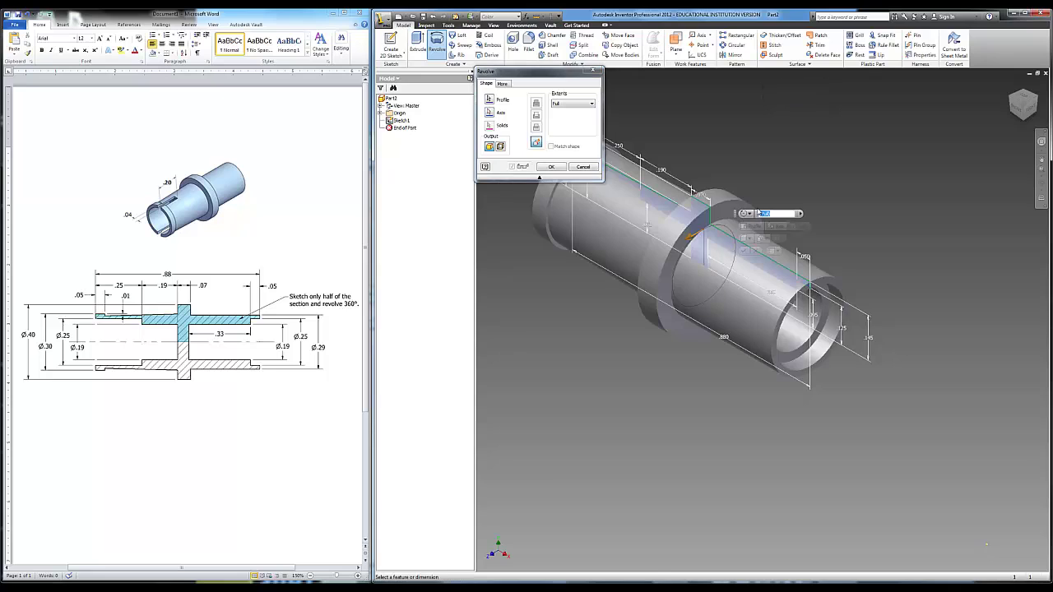
click(552, 168)
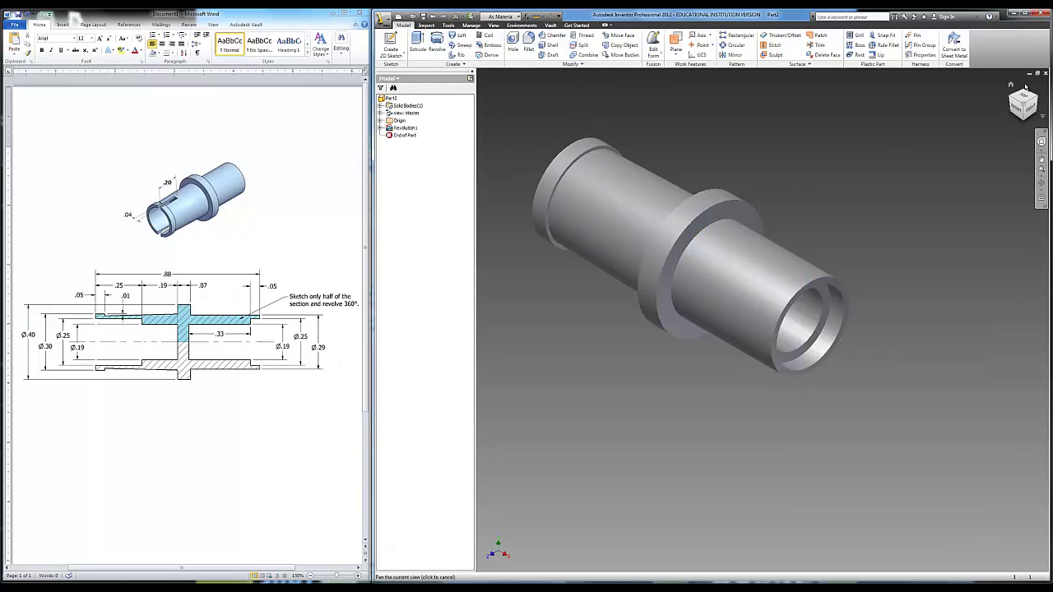
click(1018, 112)
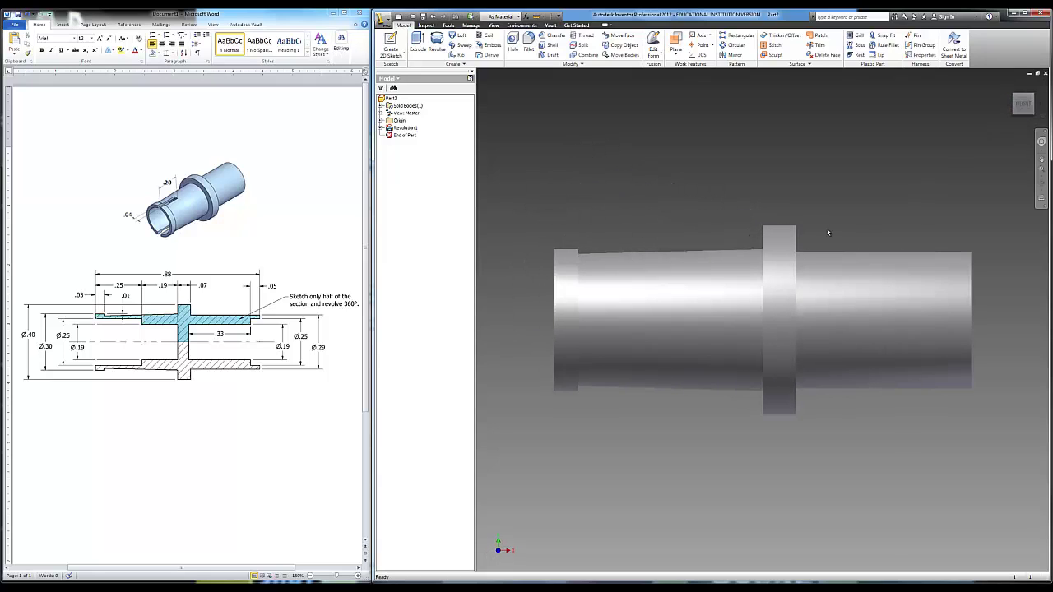
click(1012, 85)
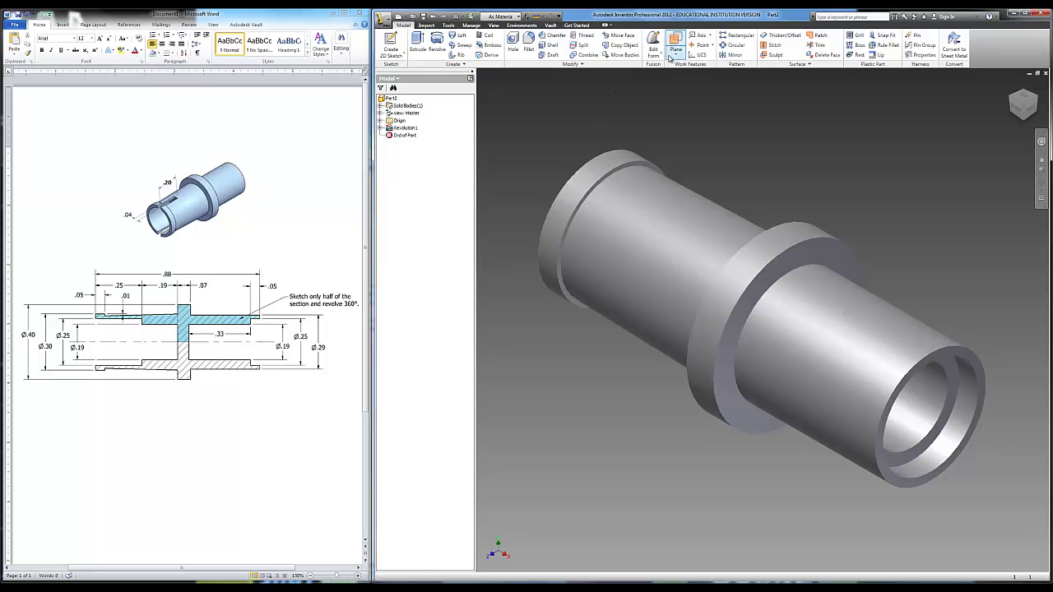
Create a work plane tangent to the axle's top surface, using the end ring face and XZ Plane.
click(676, 41)
click(613, 164)
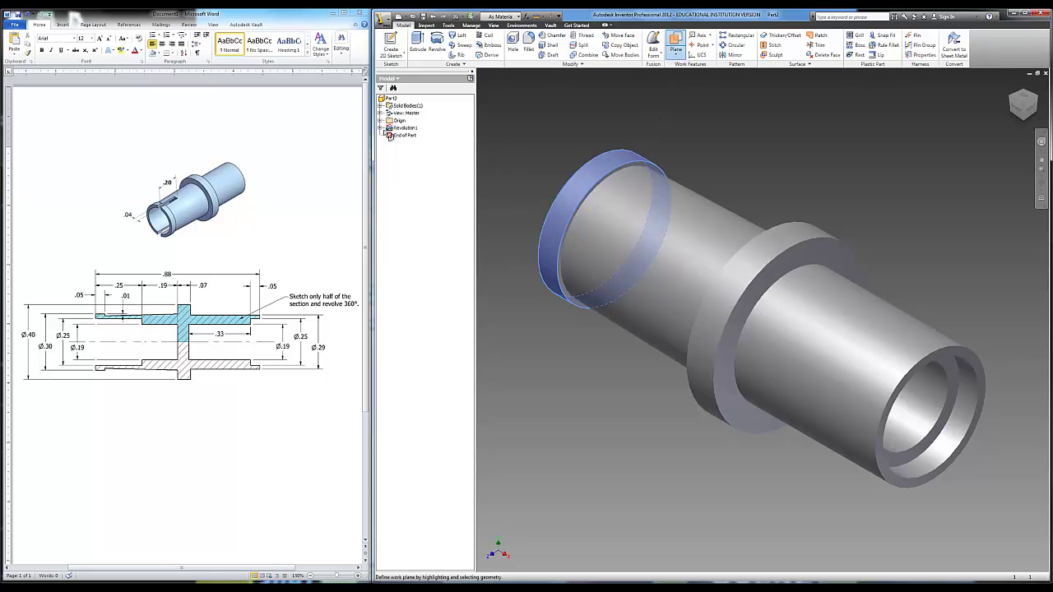
click(381, 121)
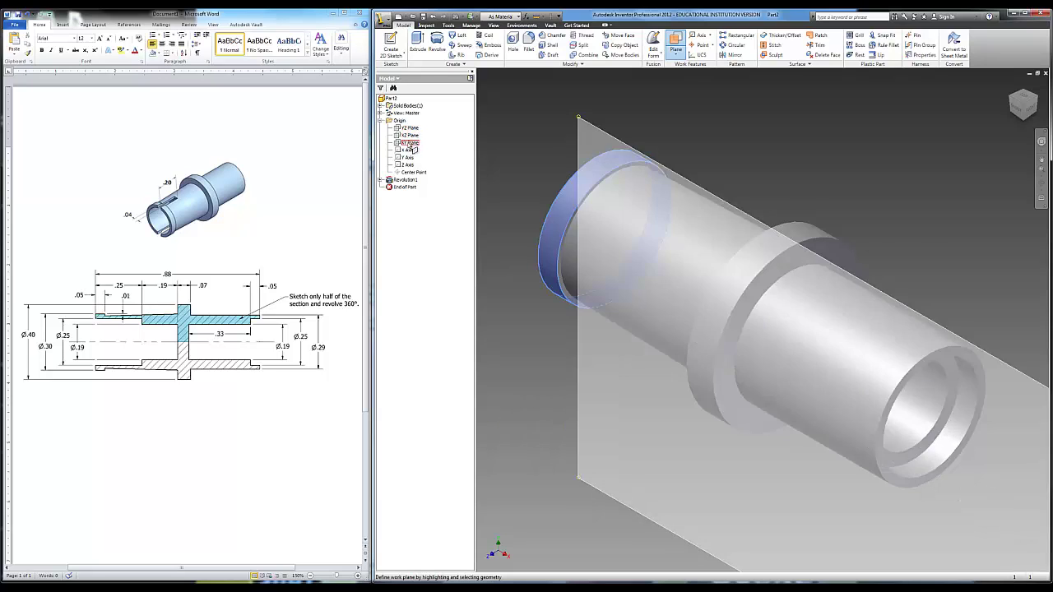
click(411, 143)
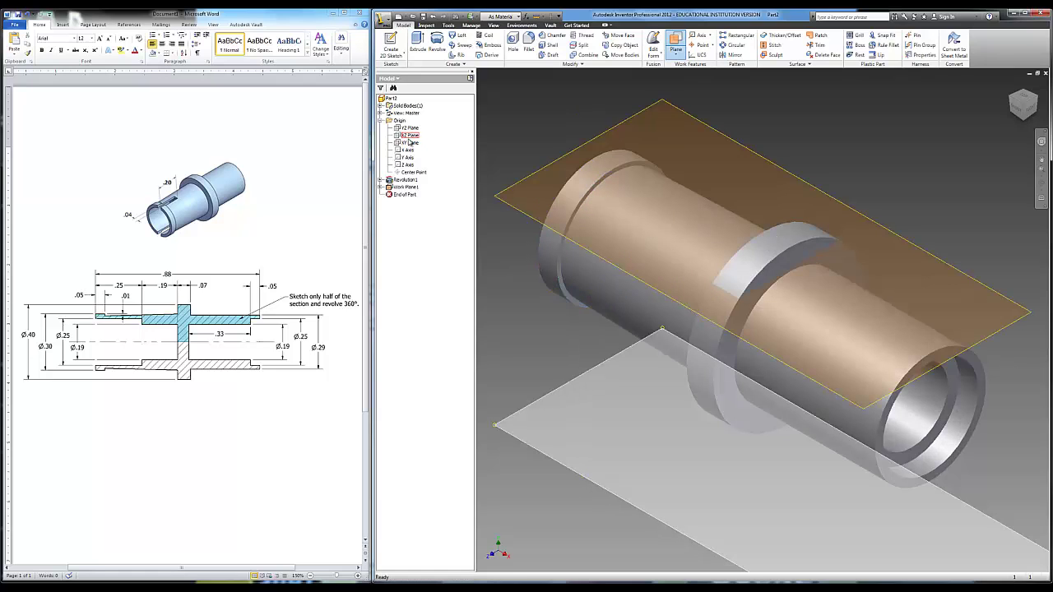
double_click(648, 119)
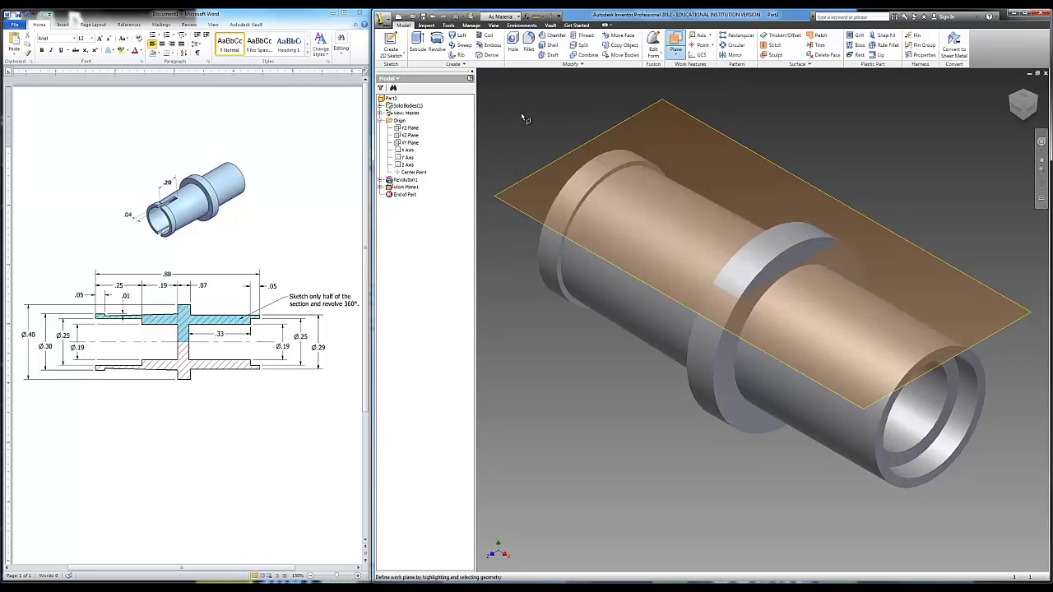
click(1020, 112)
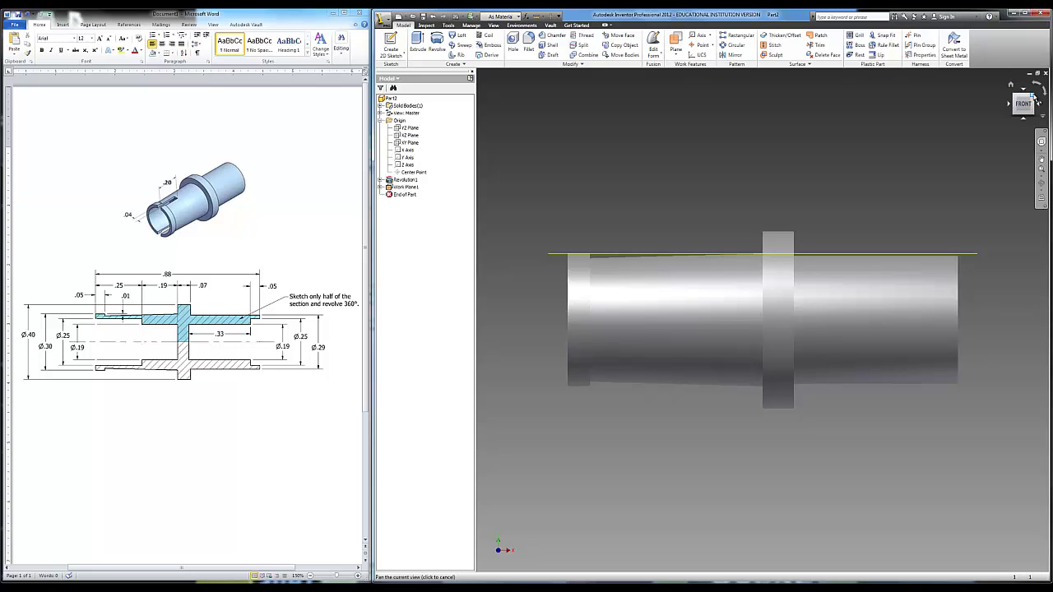
click(1034, 97)
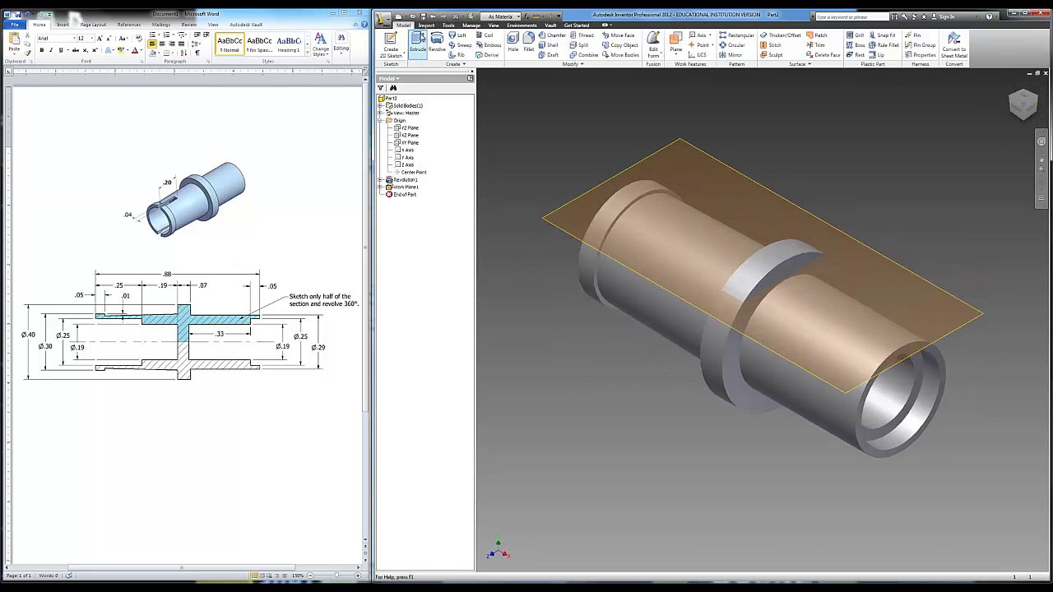
Start a new 2D sketch on the tangent work plane.
click(390, 43)
click(623, 179)
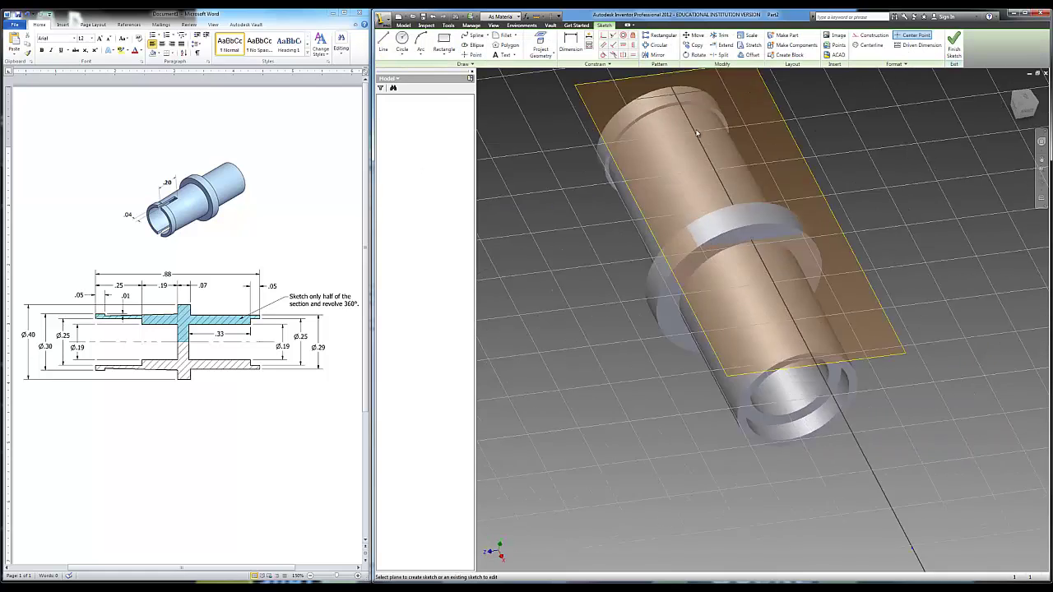
scroll(705, 308, up, 5)
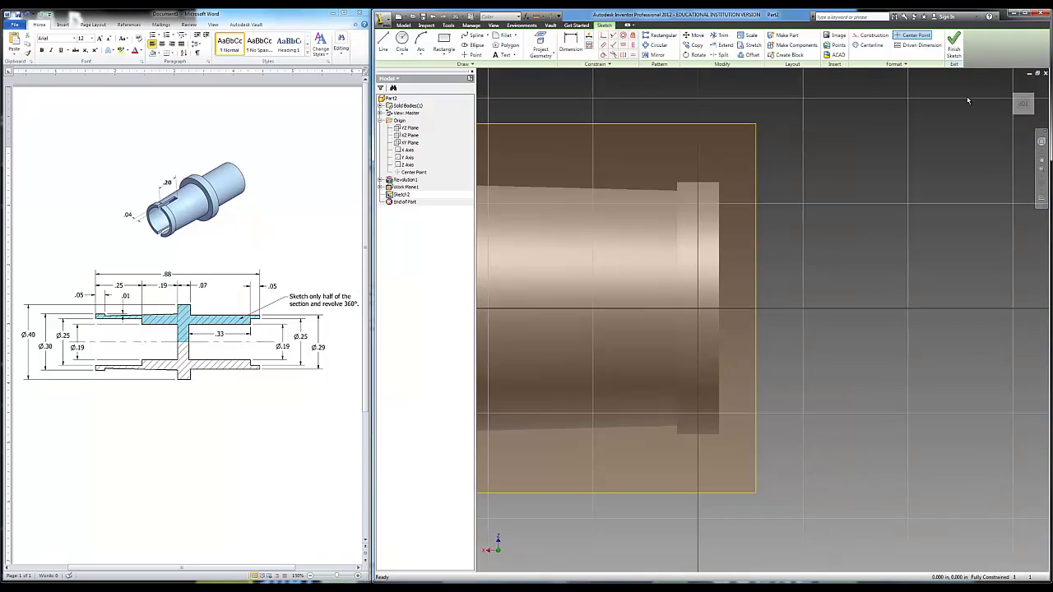
scroll(760, 275, down, 3)
scroll(760, 275, up, 4)
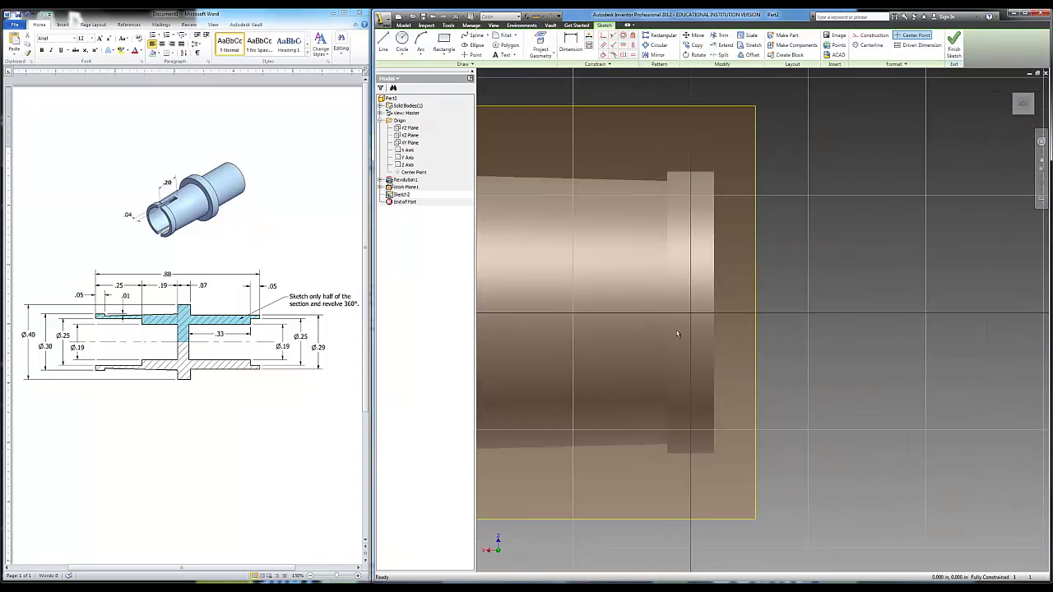
Project the end lip's edges into the sketch with Project Geometry.
click(541, 45)
click(689, 265)
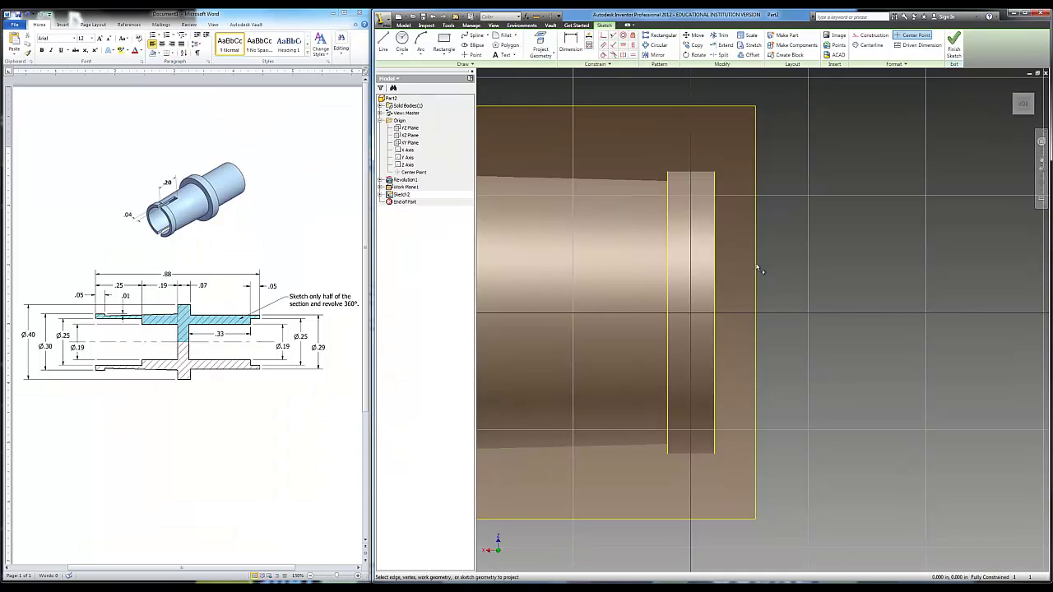
click(701, 179)
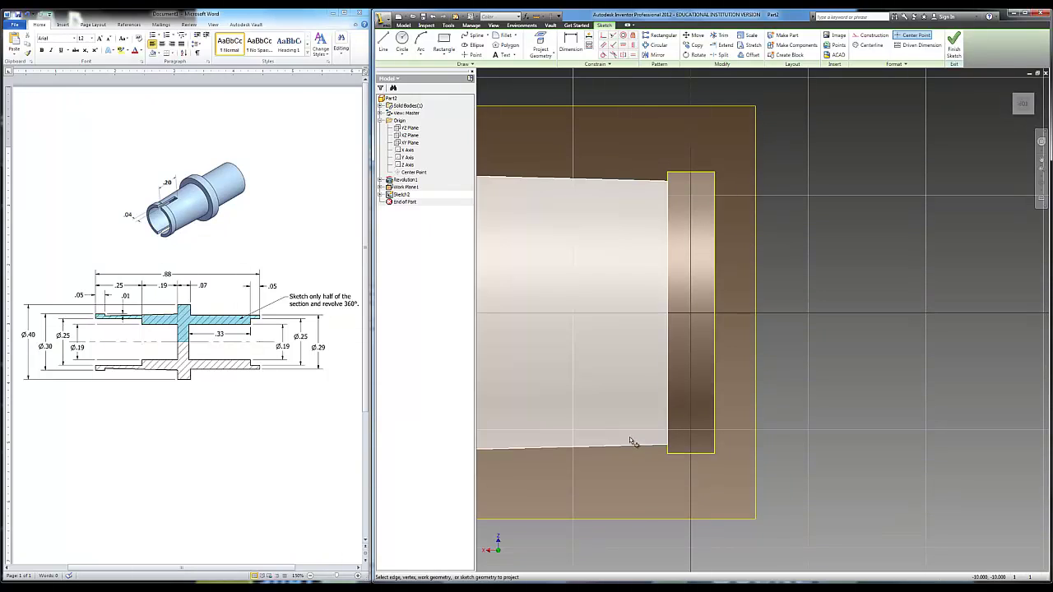
scroll(674, 320, up, 2)
scroll(675, 322, down, 5)
key(Escape)
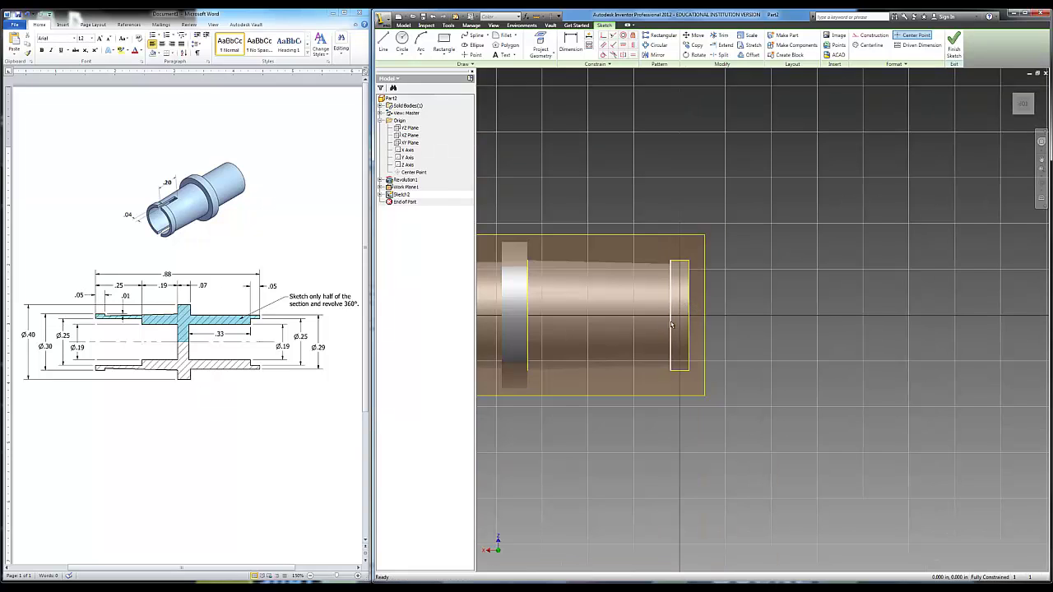
scroll(640, 300, down, 1)
scroll(639, 299, up, 2)
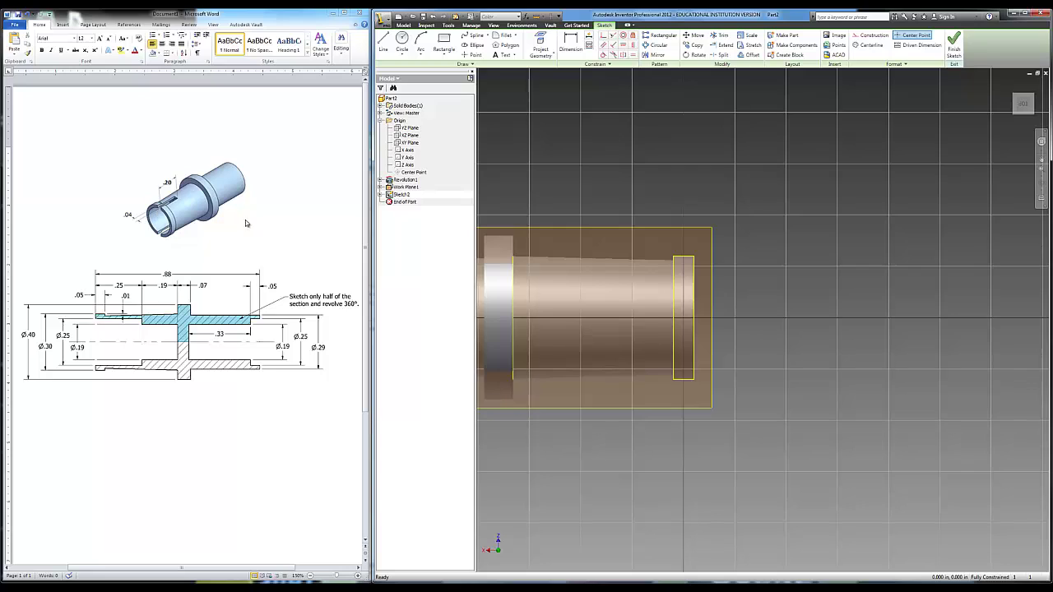
Draw a rectangle across the axle near the end lip.
click(443, 43)
click(694, 304)
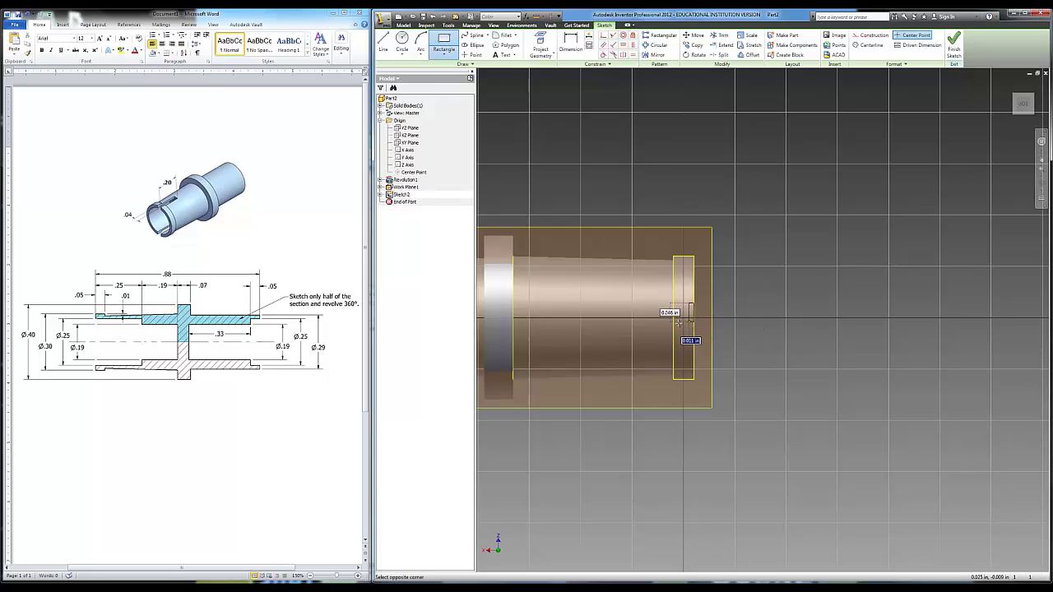
click(565, 322)
Dimension the rectangle with a .04 height and a .20 length.
key(d)
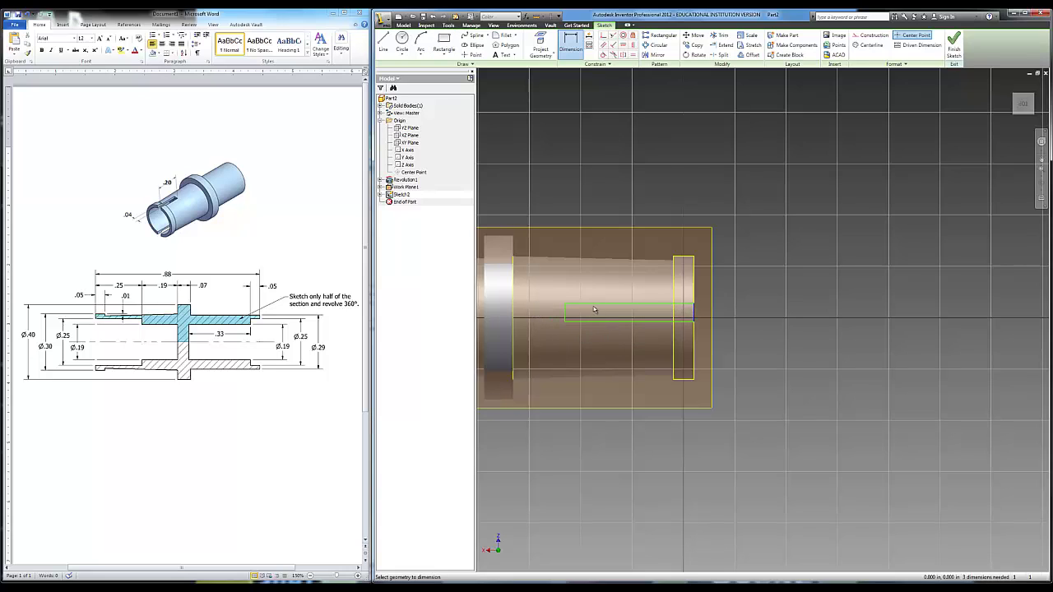
click(566, 313)
click(551, 313)
text(.04)
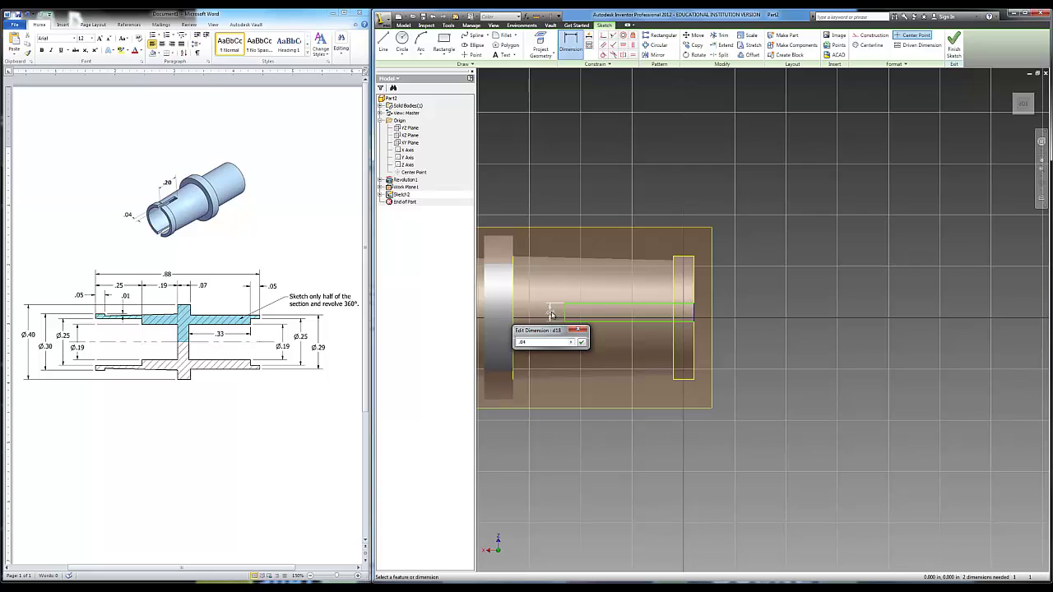
key(Return)
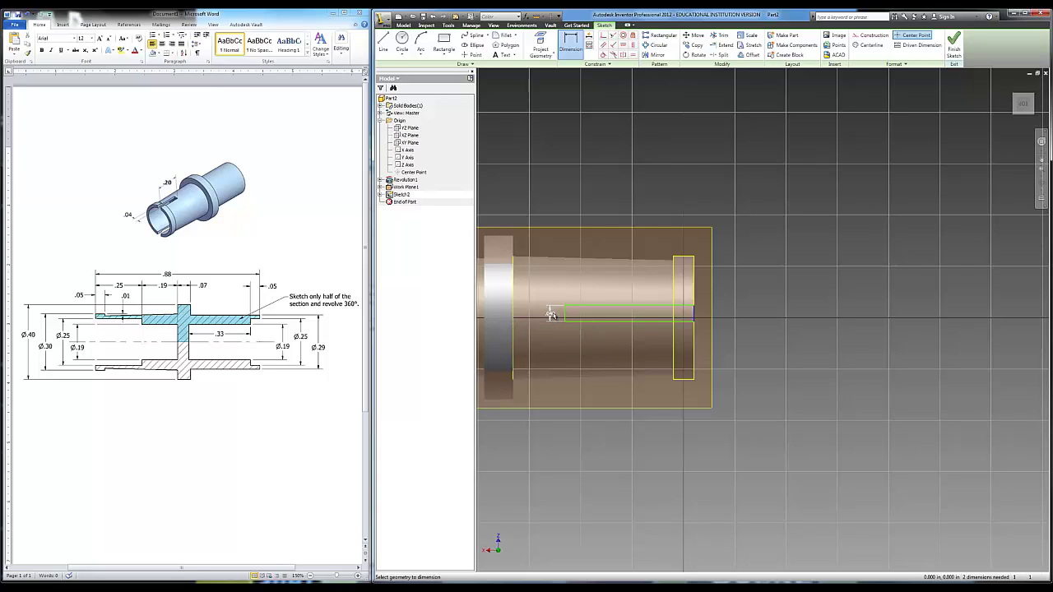
click(622, 310)
click(623, 293)
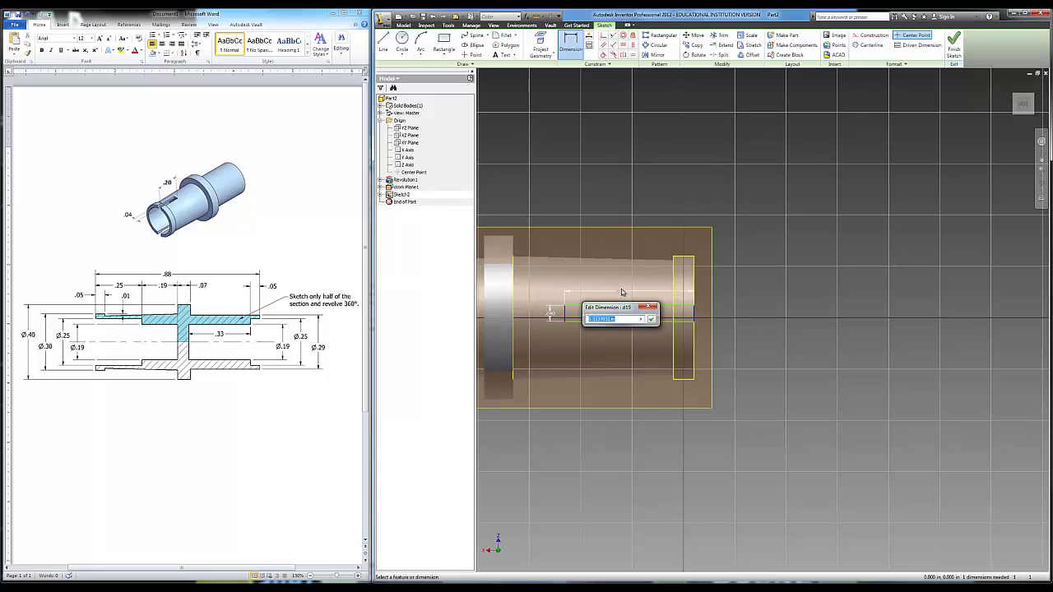
text(.20)
key(Return)
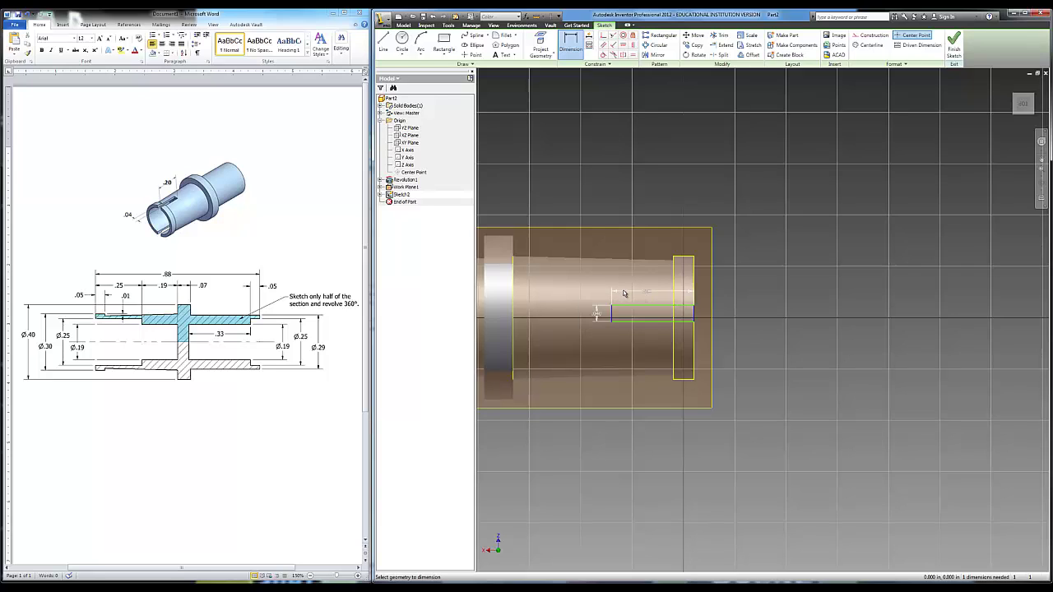
Locate the rectangle from the end lip and centre it with offset (.3-.04)/2.
click(690, 260)
click(691, 307)
click(739, 298)
scroll(706, 309, down, 3)
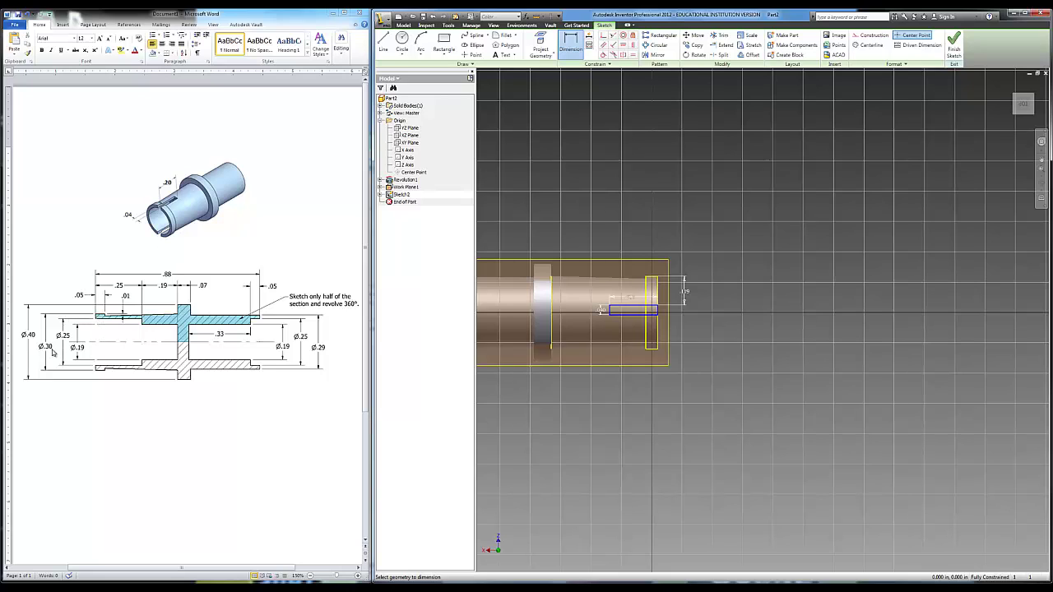
click(686, 294)
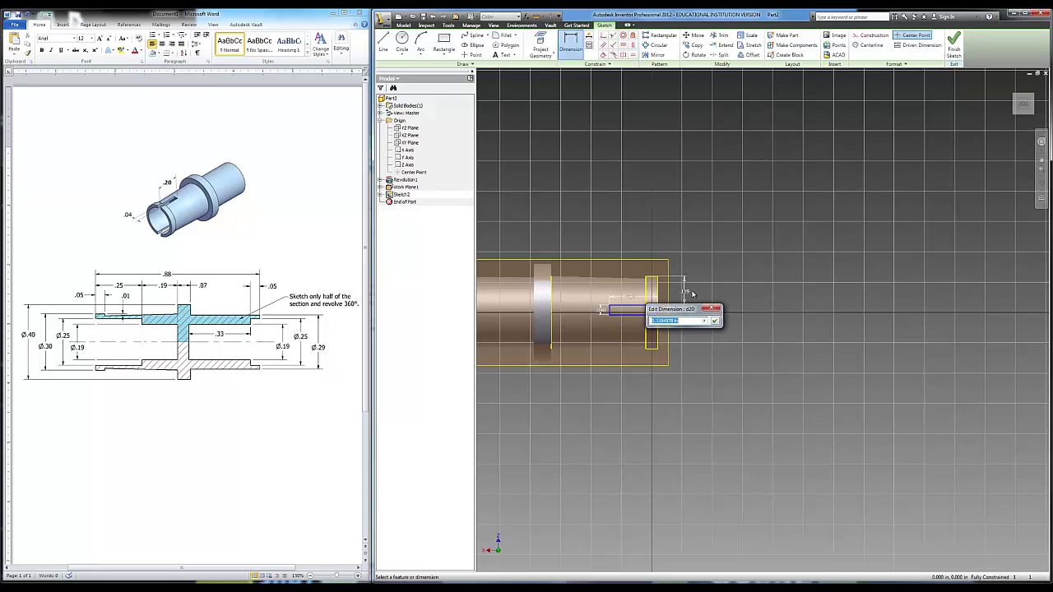
text(.3-.04)/2)
key(Return)
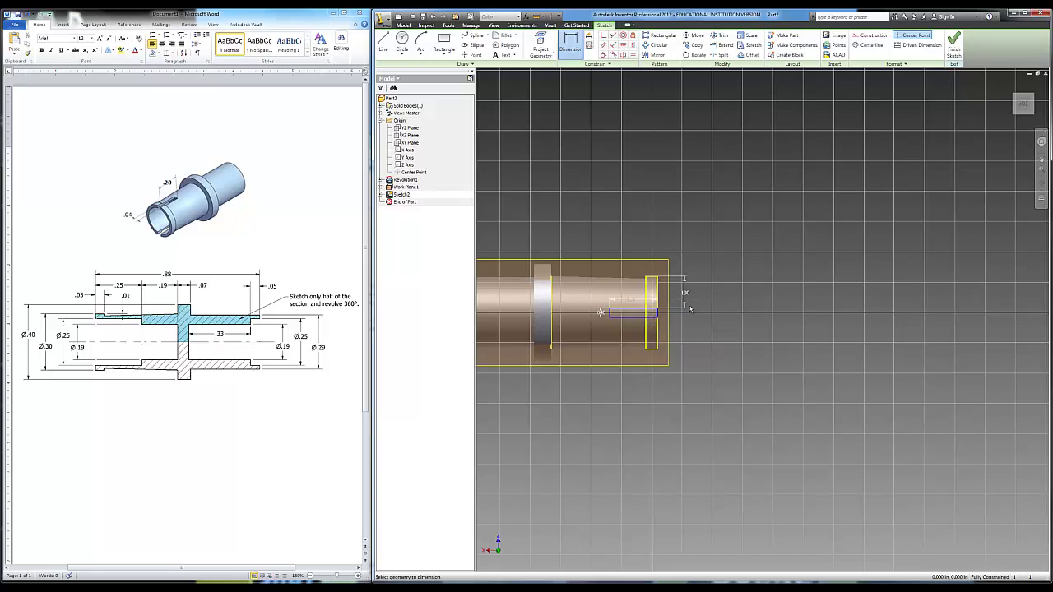
Extrude the slot rectangle downward with All extents, cutting through the axle's end.
click(955, 51)
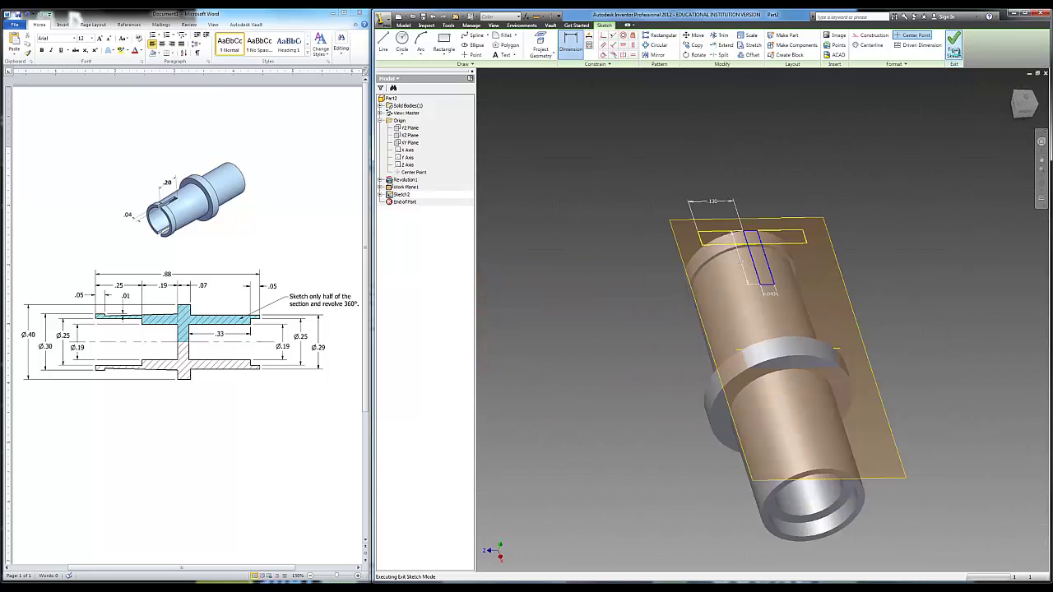
click(417, 40)
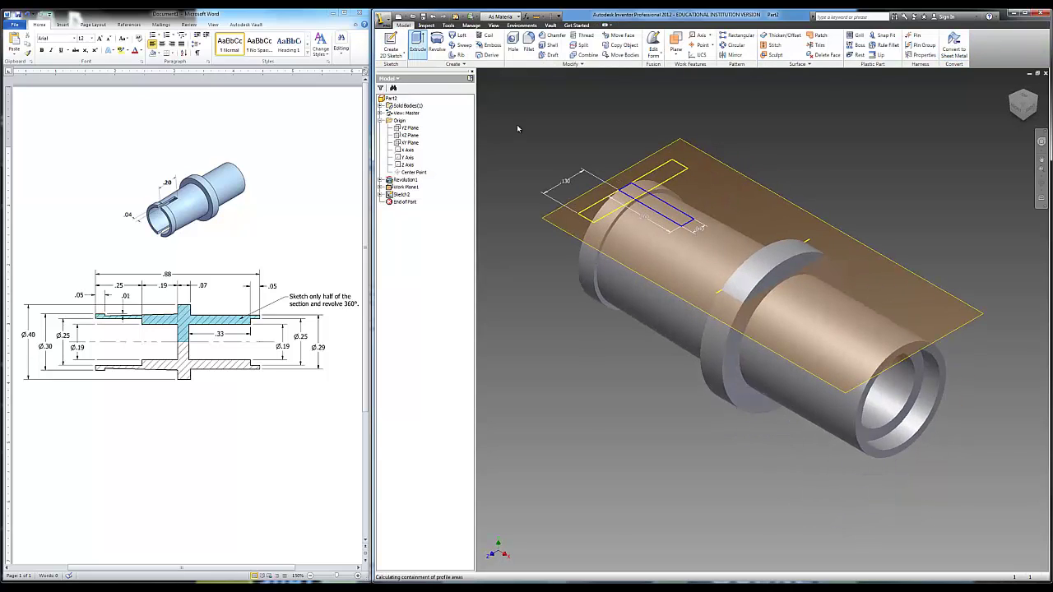
click(659, 205)
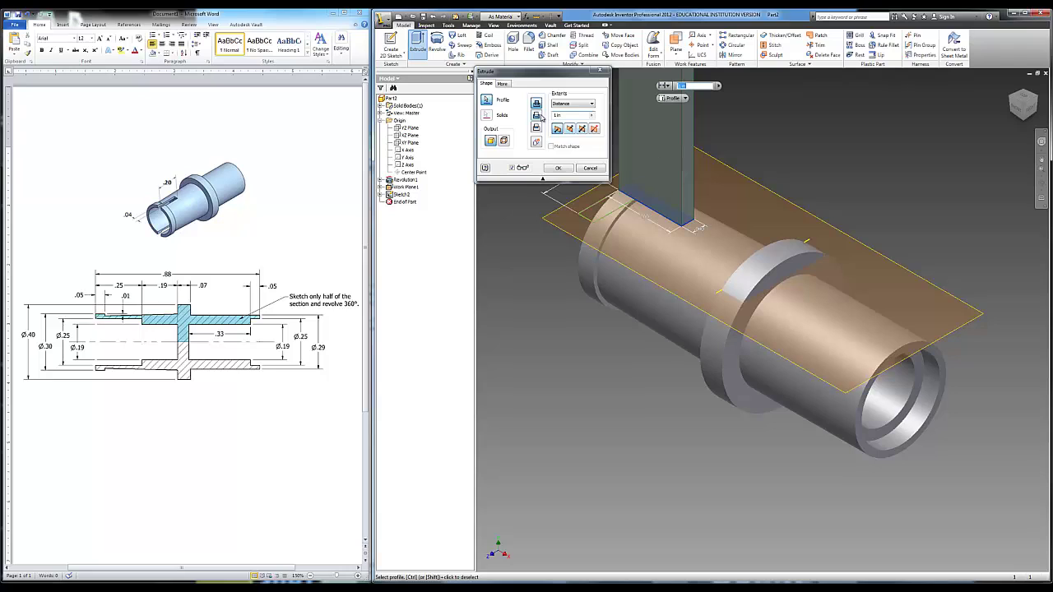
click(570, 128)
click(590, 105)
click(568, 136)
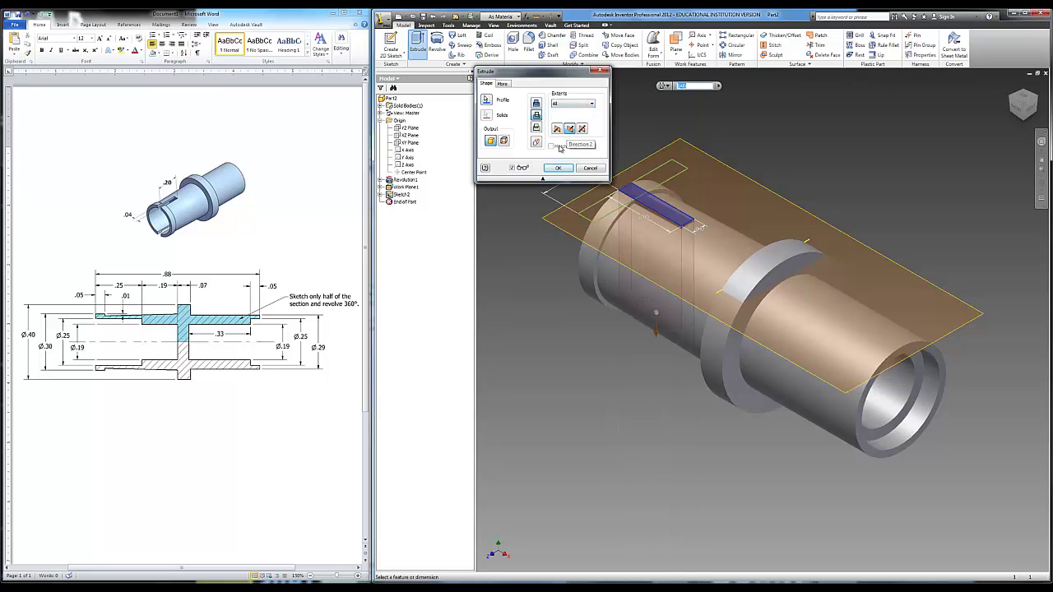
click(558, 168)
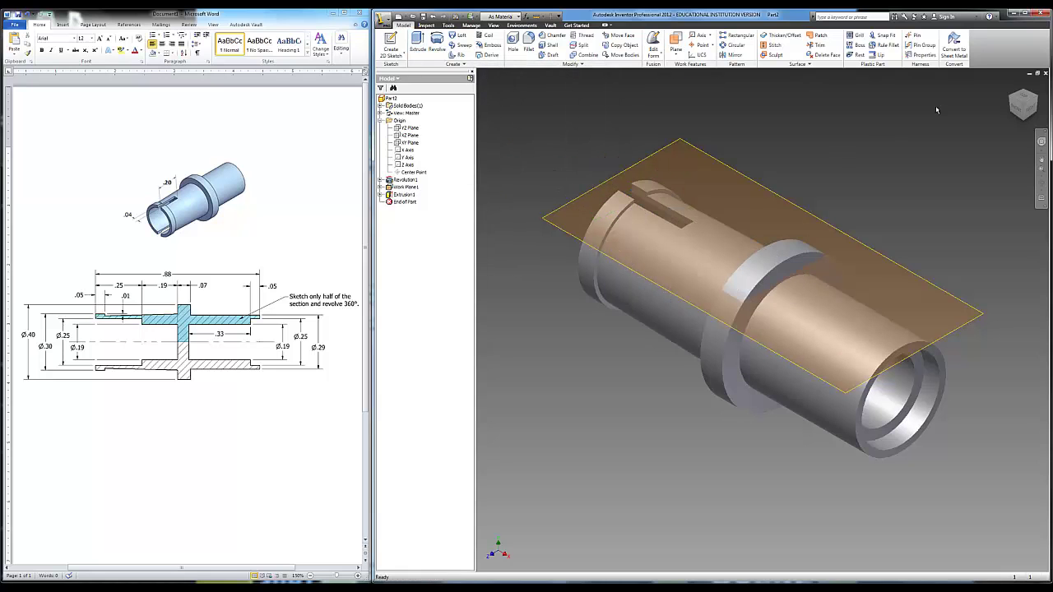
click(1015, 98)
click(1011, 84)
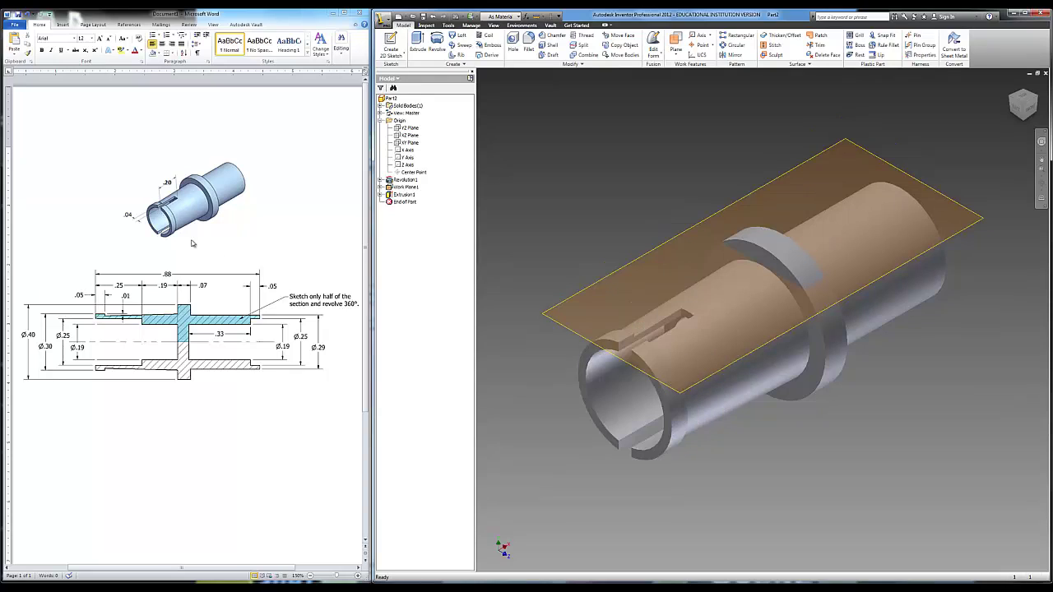
Turn off Visibility for Work Plane1 in the browser.
right_click(407, 189)
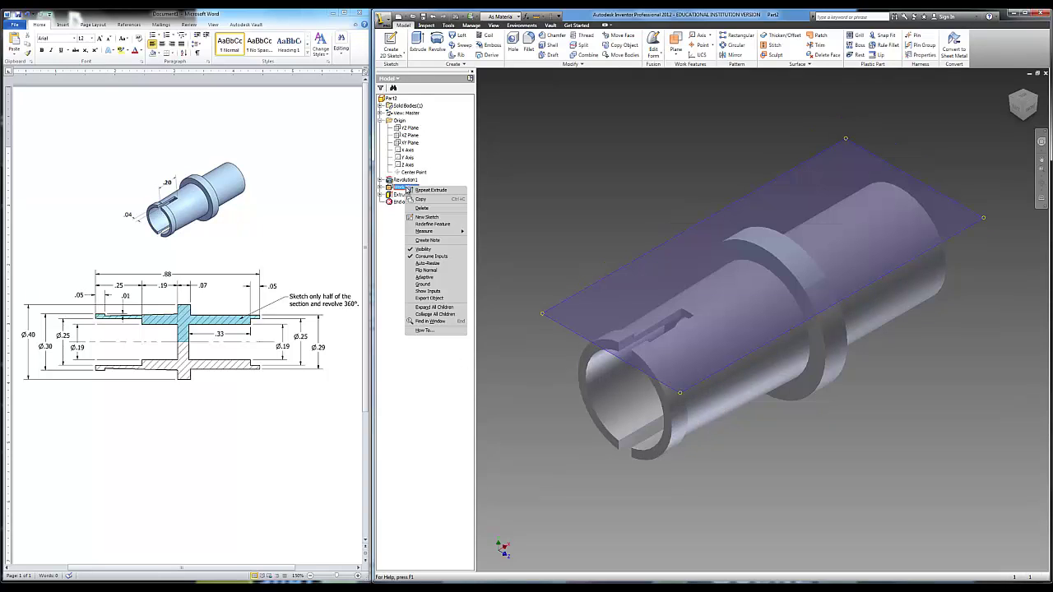
click(419, 249)
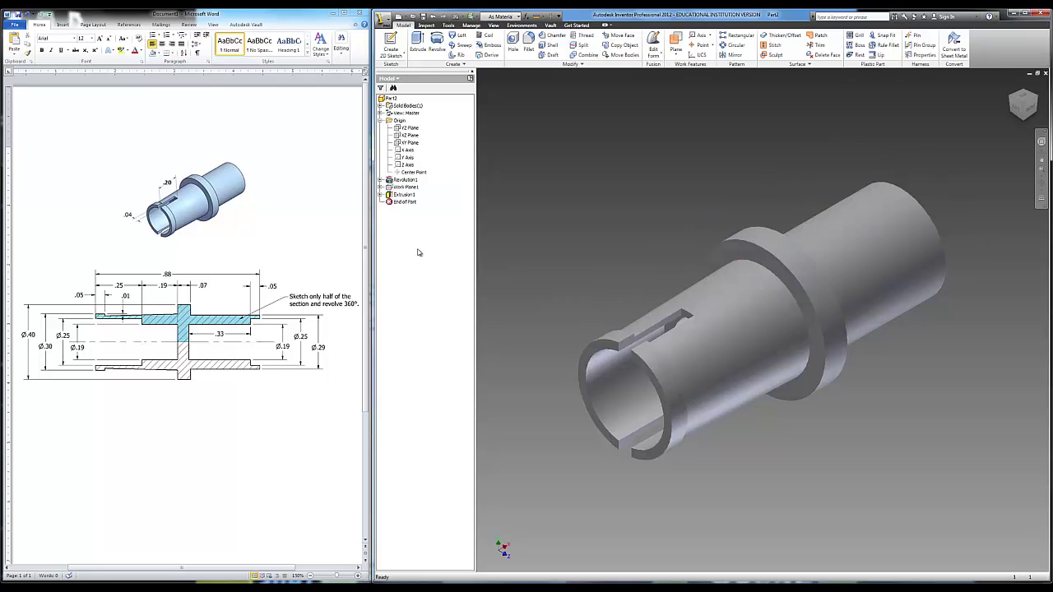